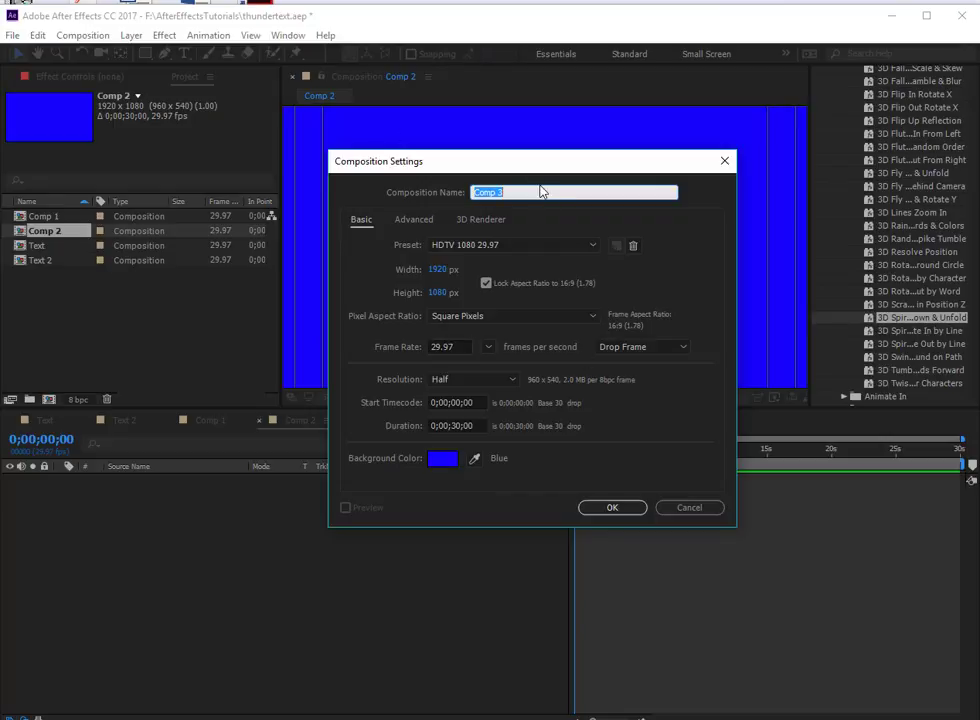
# - Create the new composition as Thunder and add a paragraph text layer reading "Thunder" across its upper half
pyautogui.write('Thunder')
pyautogui.click(614, 509)
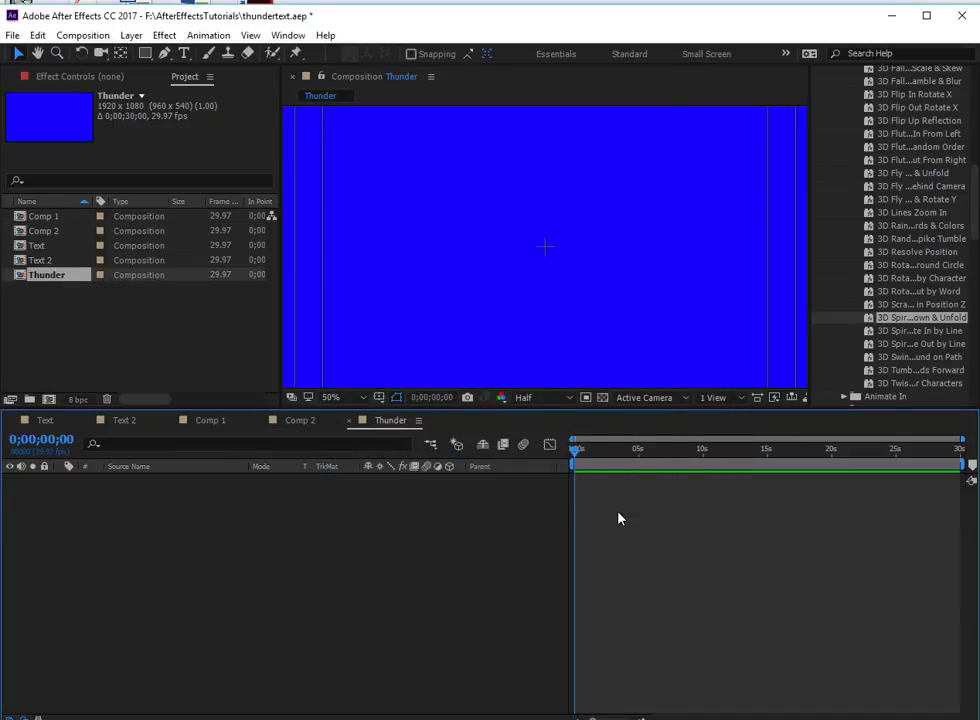
pyautogui.click(184, 53)
pyautogui.moveTo(385, 168); pyautogui.dragTo(748, 311)
pyautogui.write('Thunder')
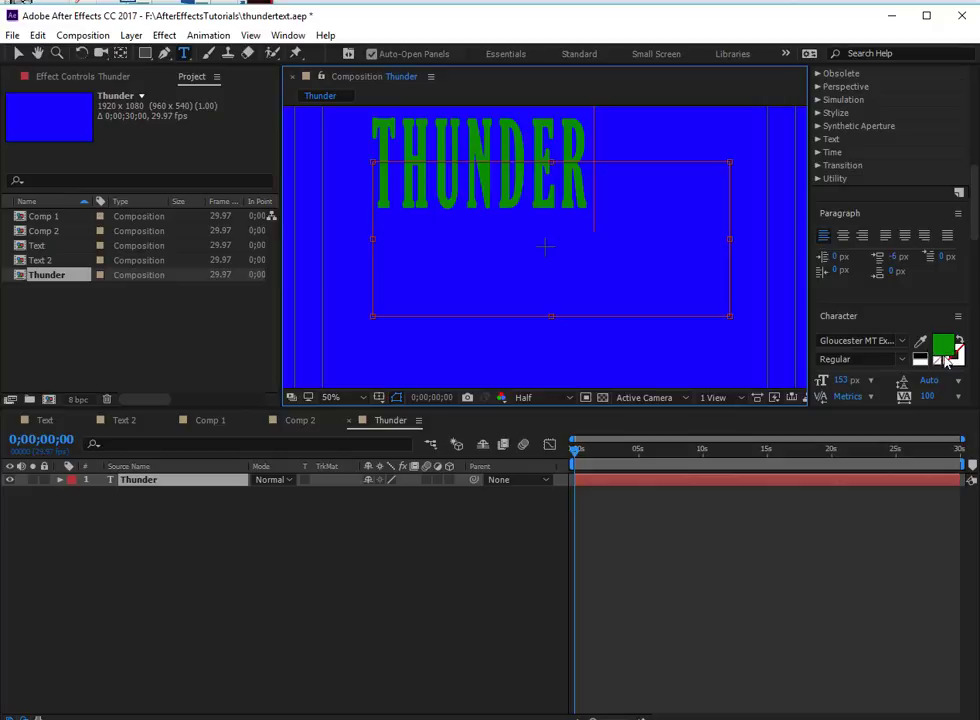
# - Switch to the Text workspace and try to change the text's fill to a brighter green
pyautogui.click(785, 54)
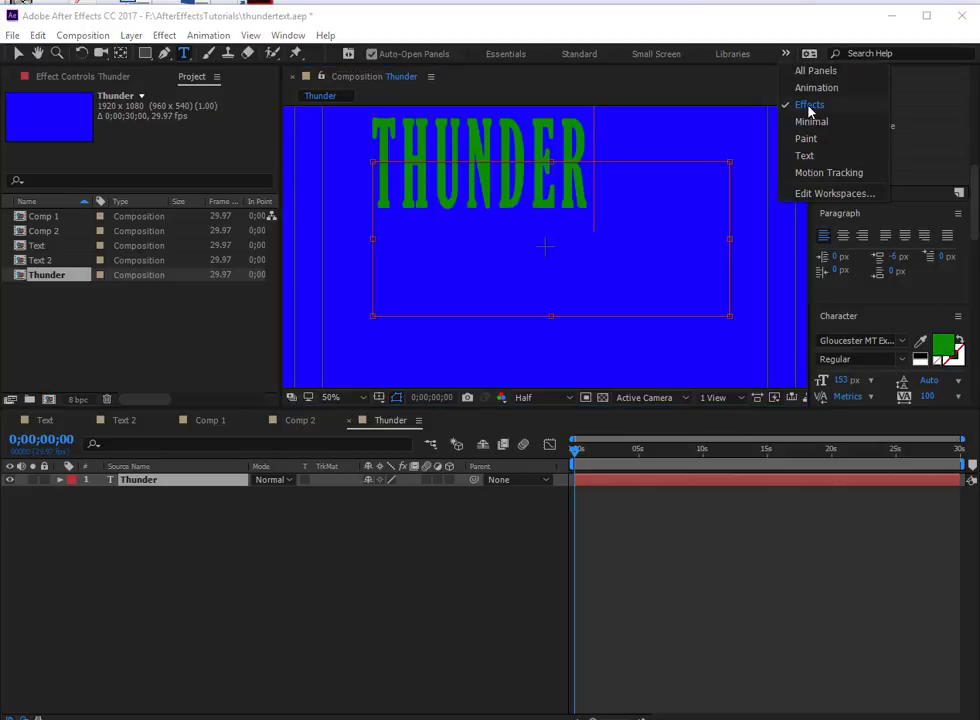
pyautogui.click(806, 155)
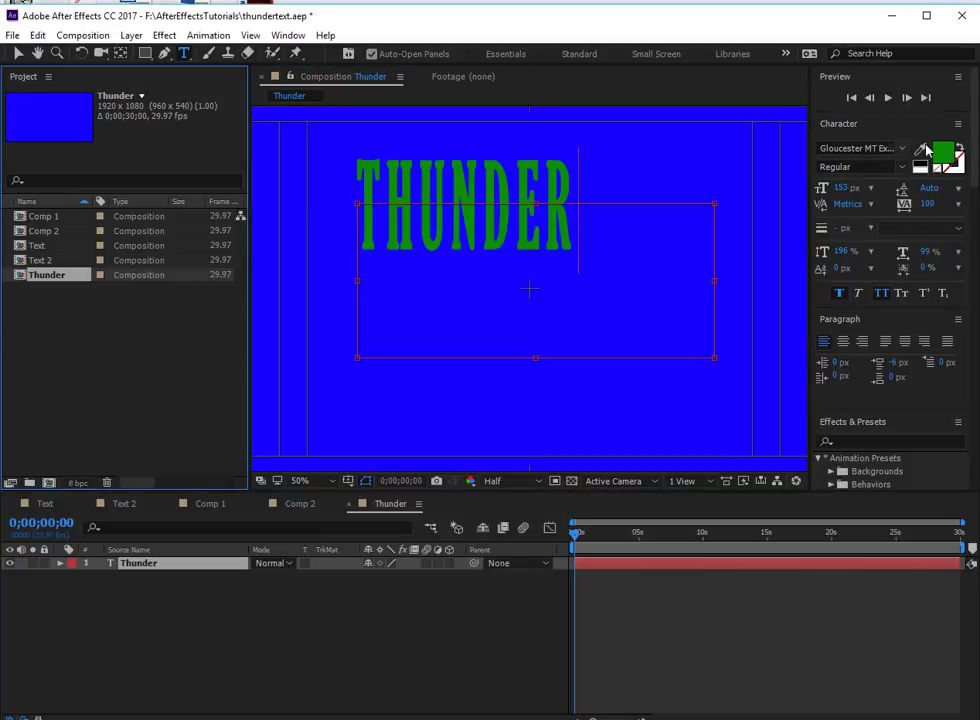
pyautogui.click(945, 155)
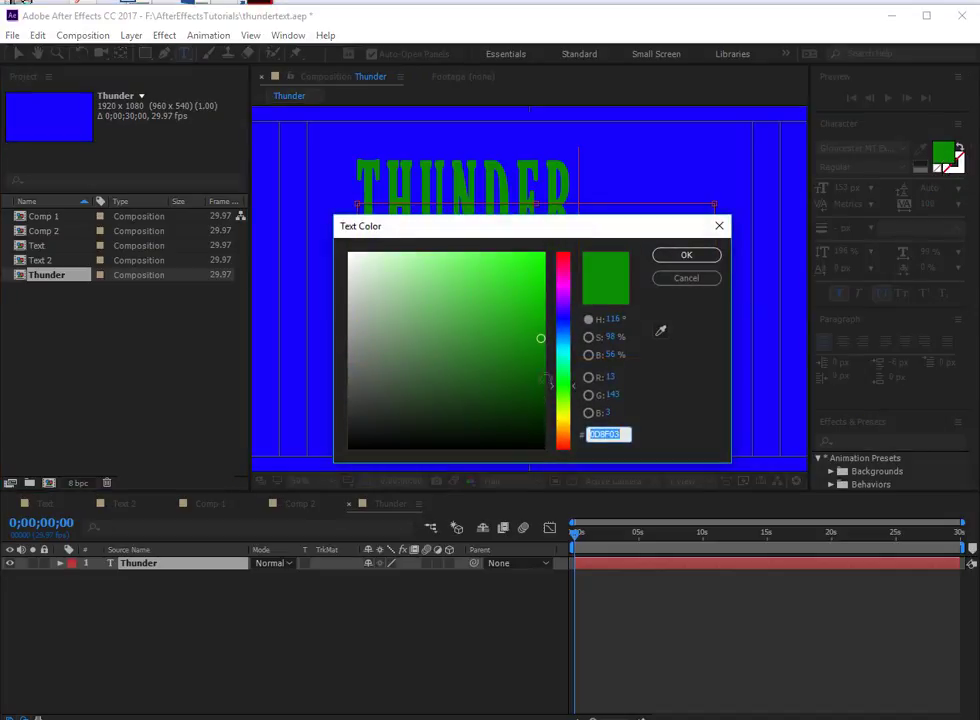
pyautogui.moveTo(537, 351); pyautogui.dragTo(536, 366)
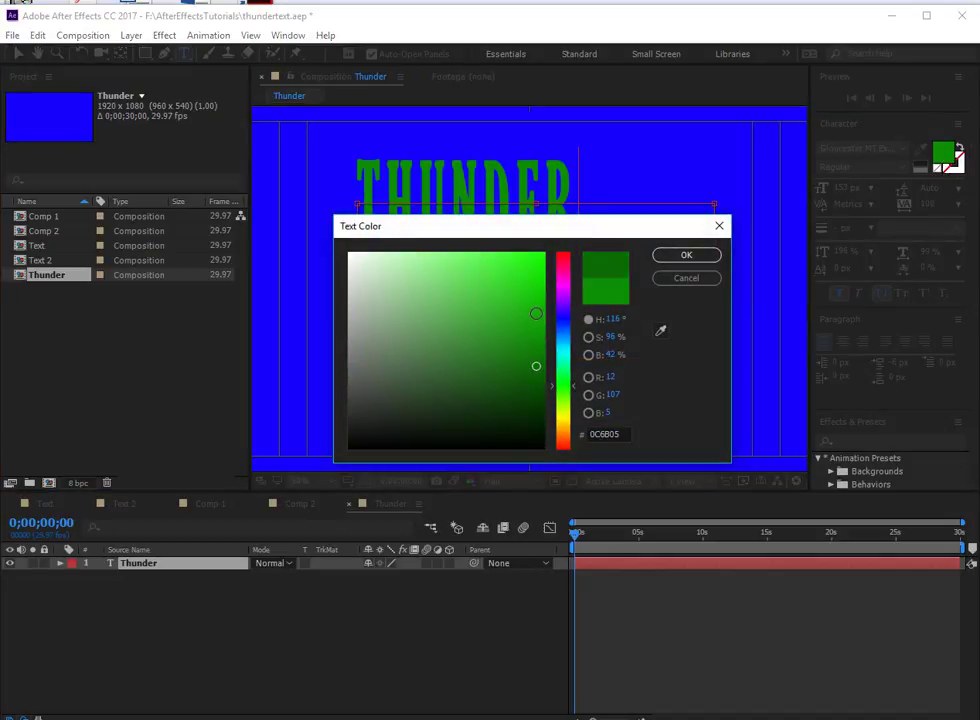
pyautogui.click(536, 313)
pyautogui.click(678, 258)
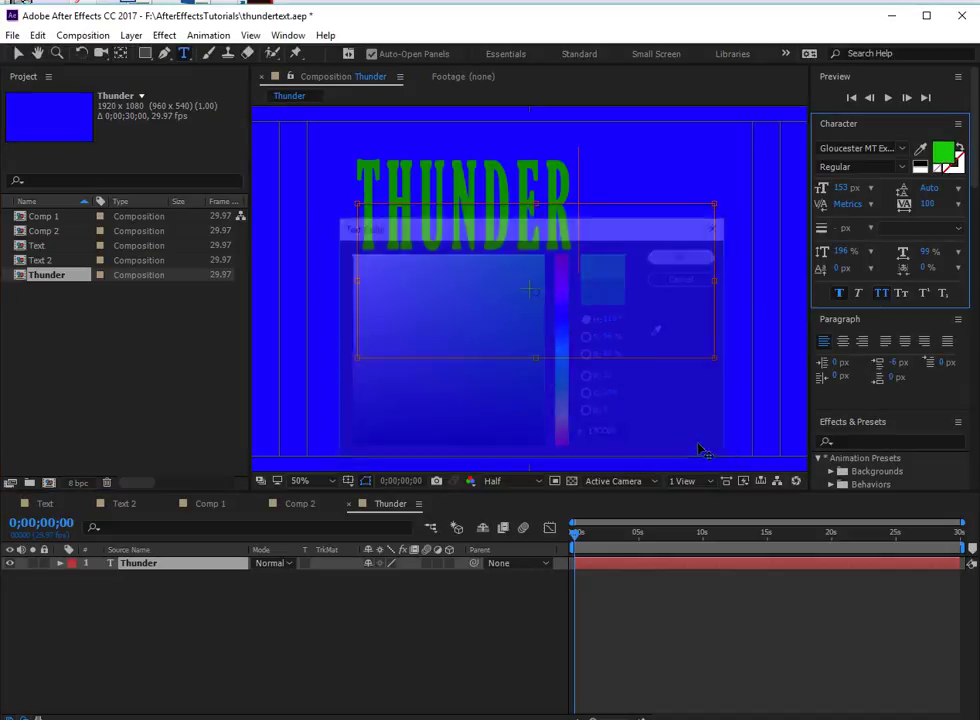
# - Set the Thunder text's font size to 188 px and move the text to the middle of the frame
pyautogui.click(18, 53)
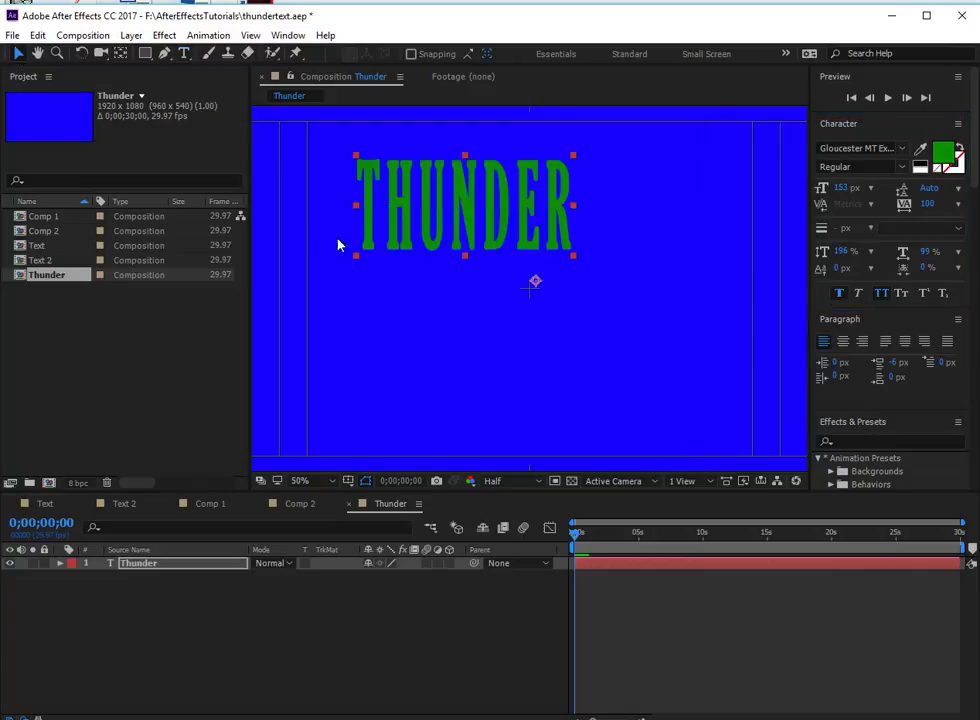
pyautogui.moveTo(402, 202); pyautogui.dragTo(460, 262)
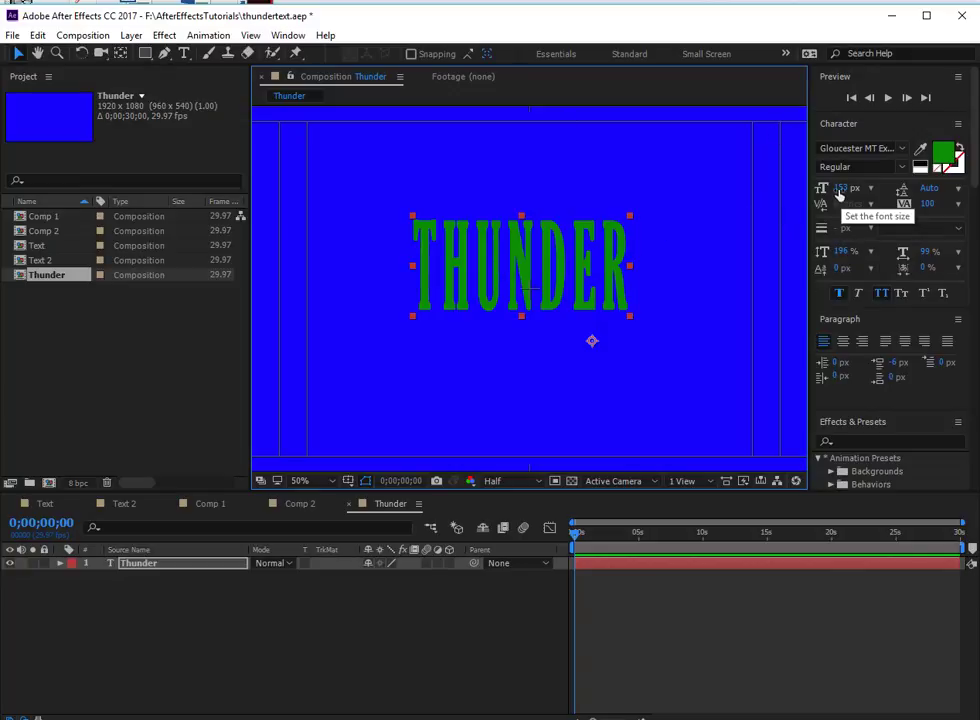
pyautogui.moveTo(848, 188); pyautogui.dragTo(866, 188)
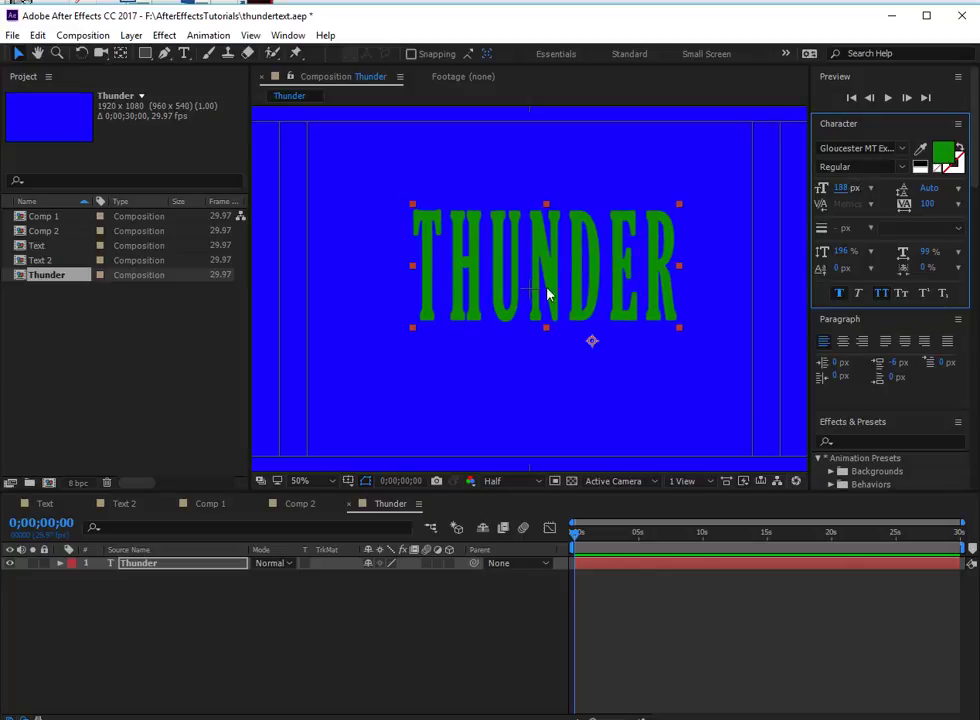
pyautogui.moveTo(580, 245); pyautogui.dragTo(563, 247)
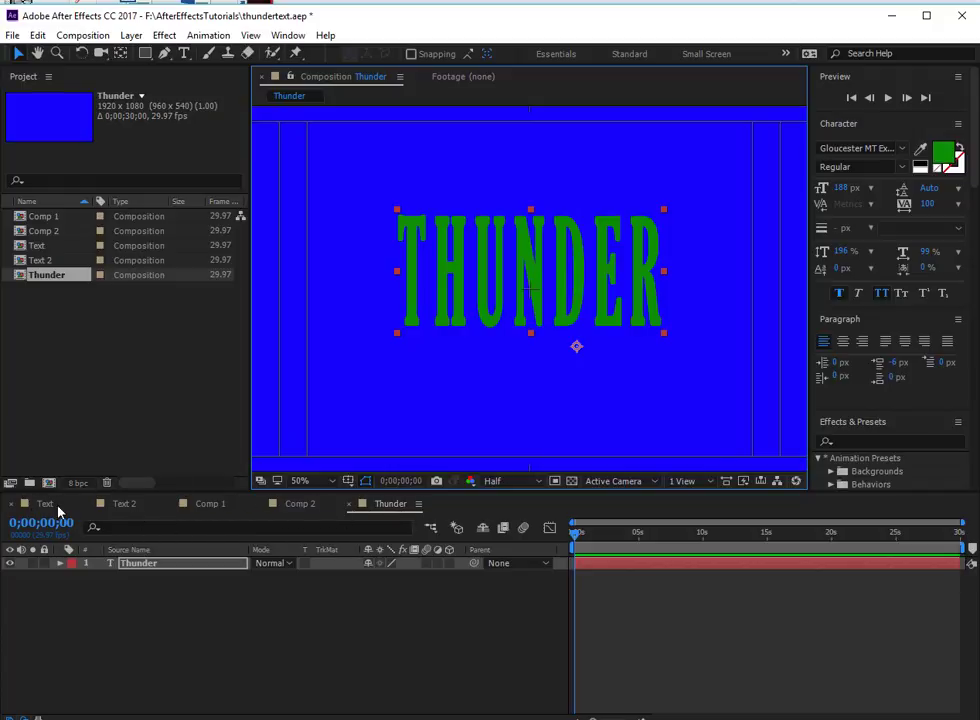
pyautogui.click(419, 505)
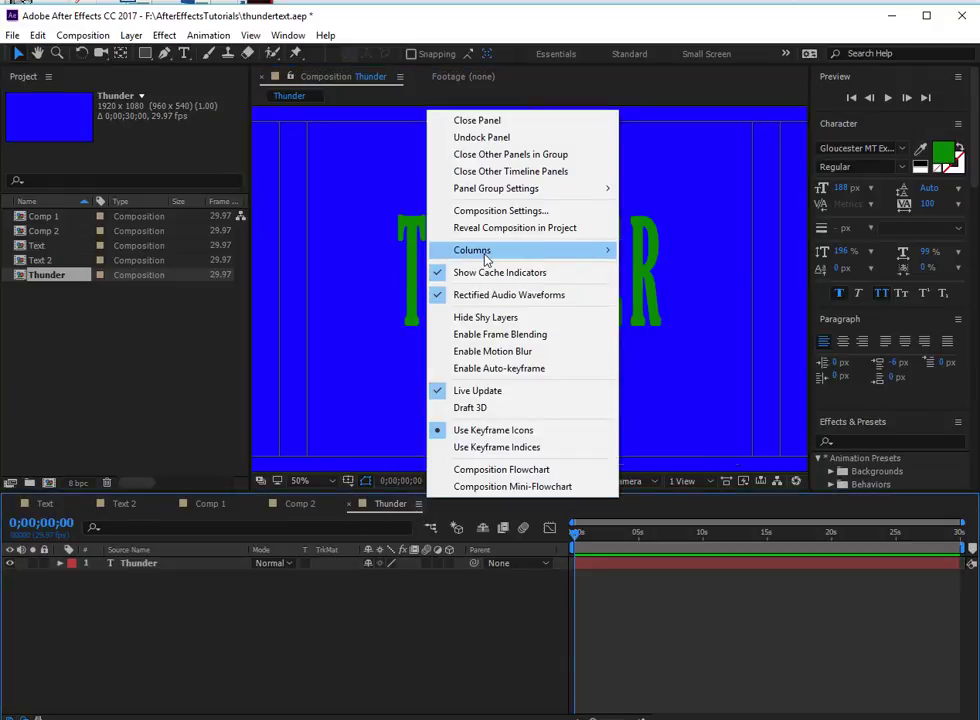
pyautogui.moveTo(486, 258)
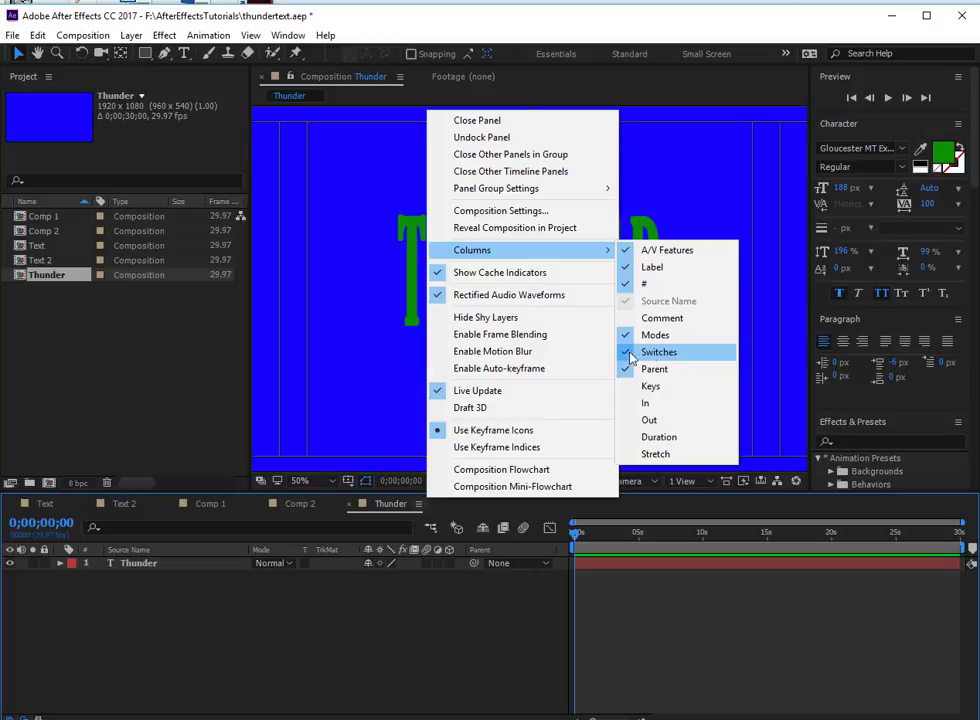
pyautogui.click(476, 648)
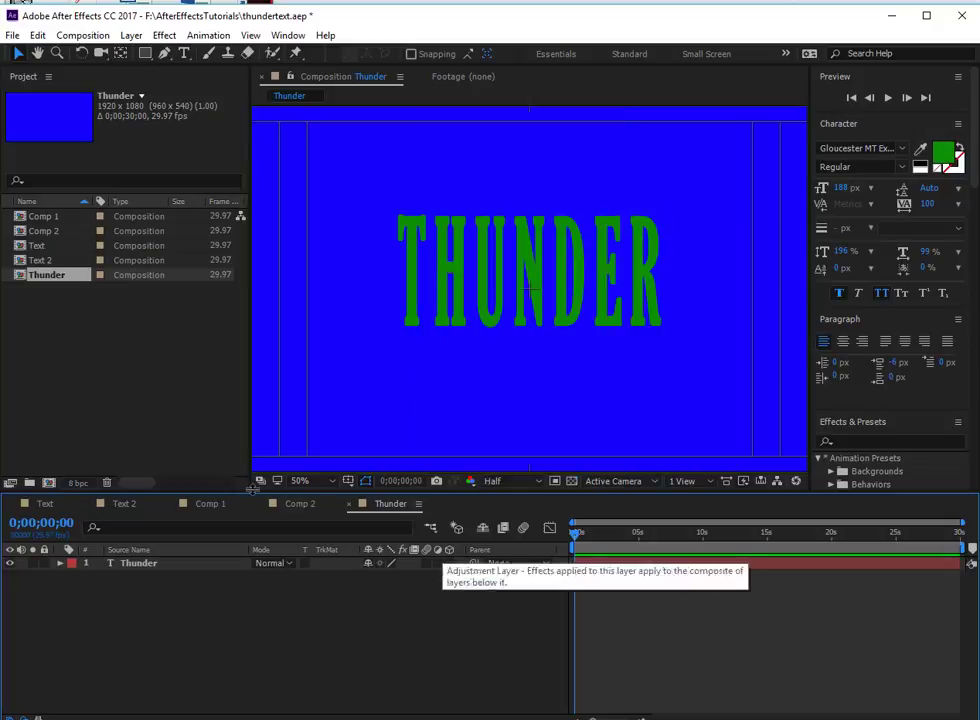
# - Make the Thunder text layer a 3D layer and inspect its Transform properties
pyautogui.click(145, 563)
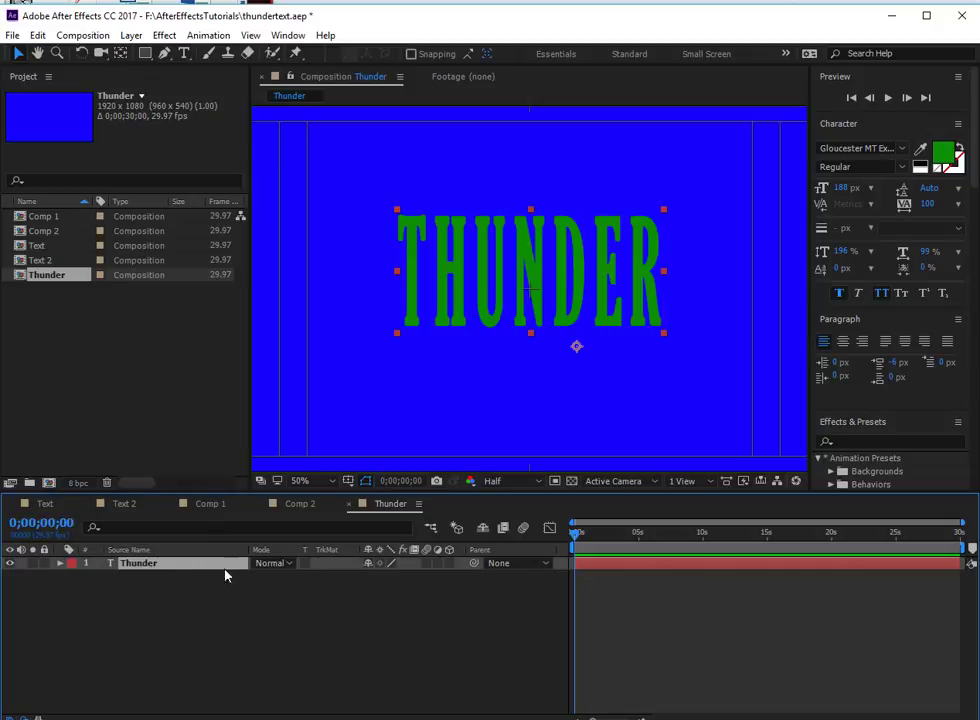
pyautogui.click(450, 565)
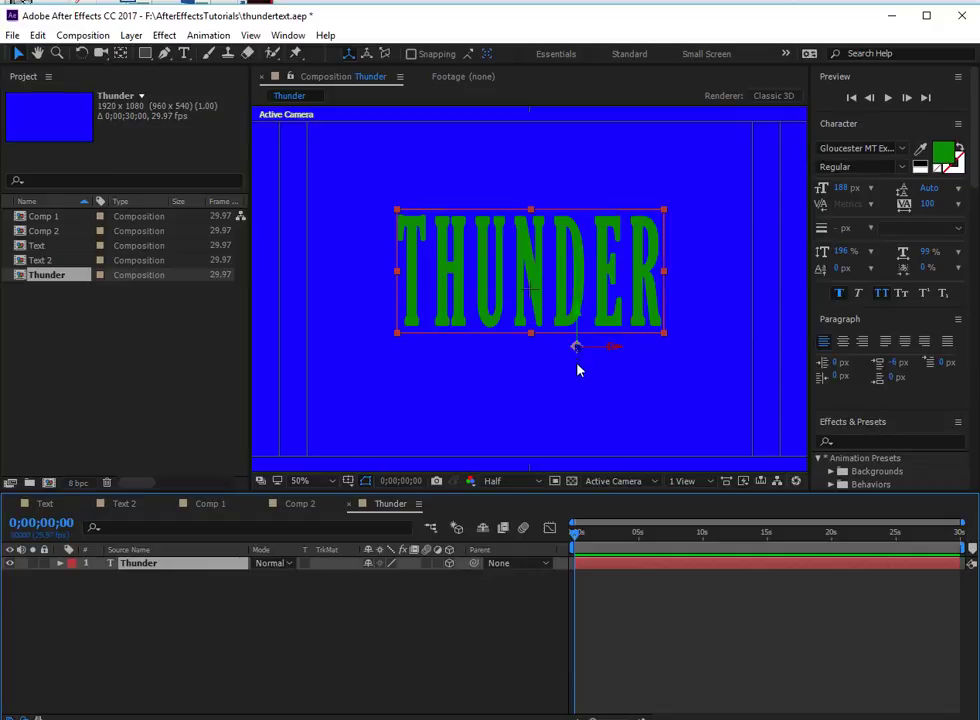
pyautogui.click(60, 564)
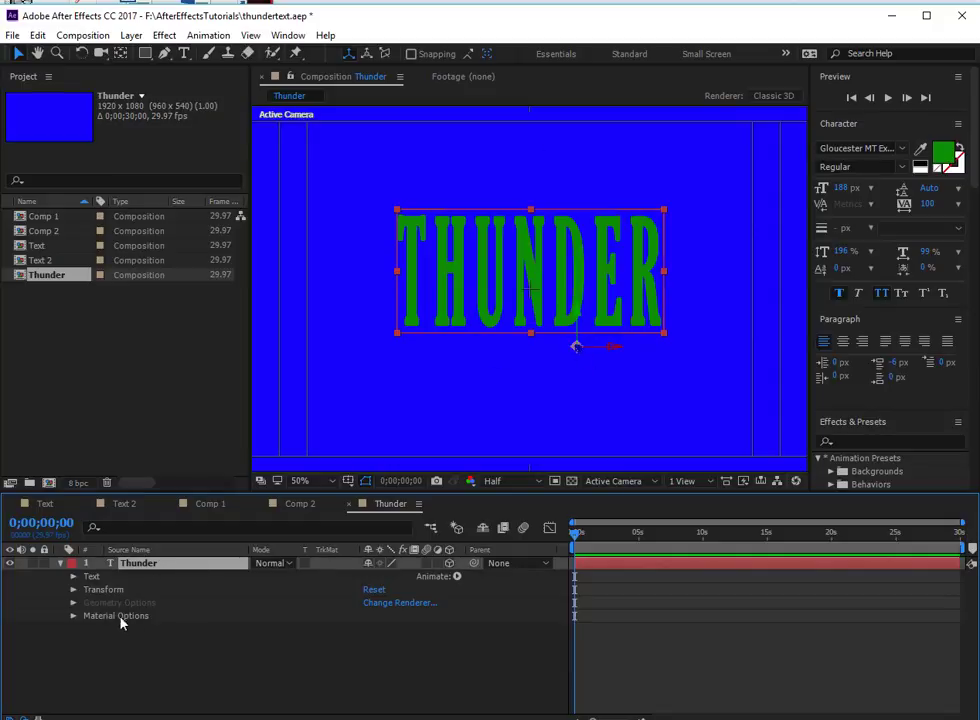
pyautogui.click(73, 589)
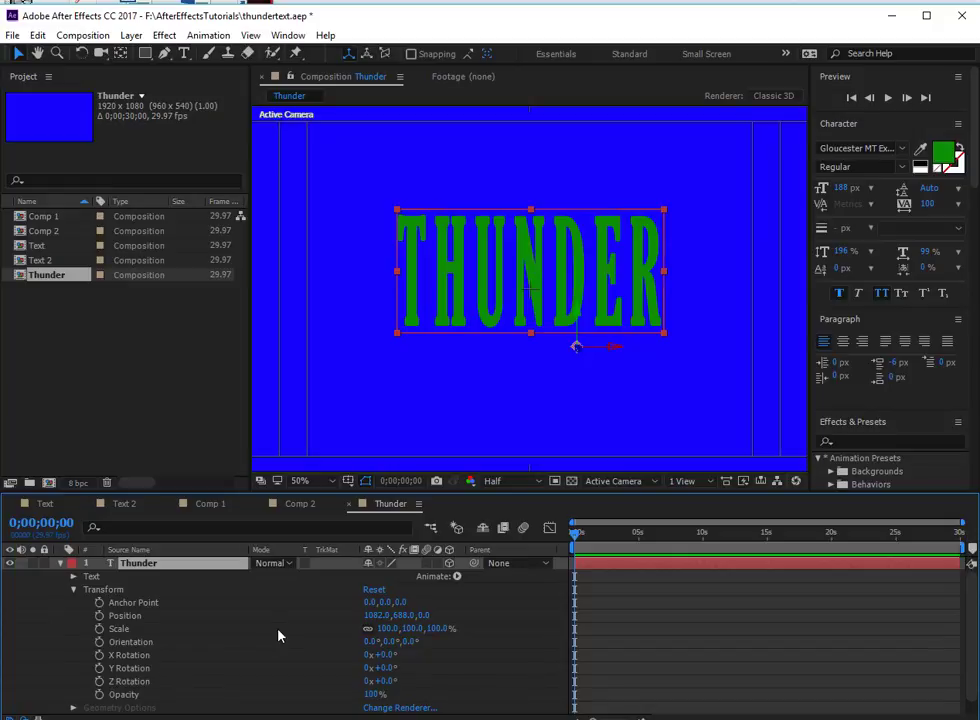
pyautogui.click(72, 591)
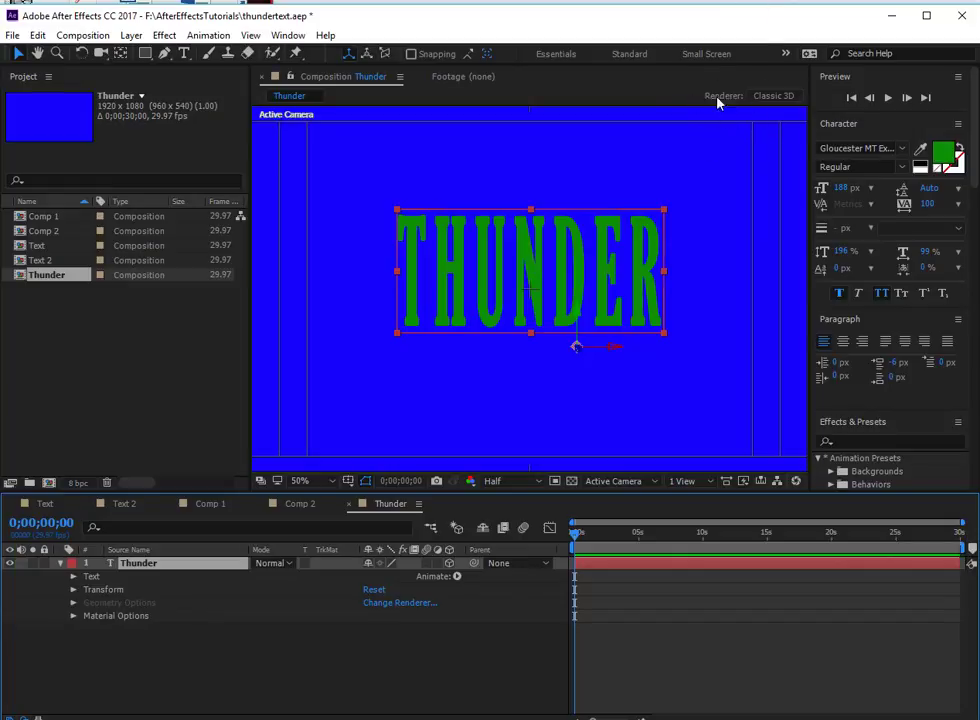
# - Change the Thunder composition's 3D renderer to CINEMA 4D
pyautogui.click(770, 97)
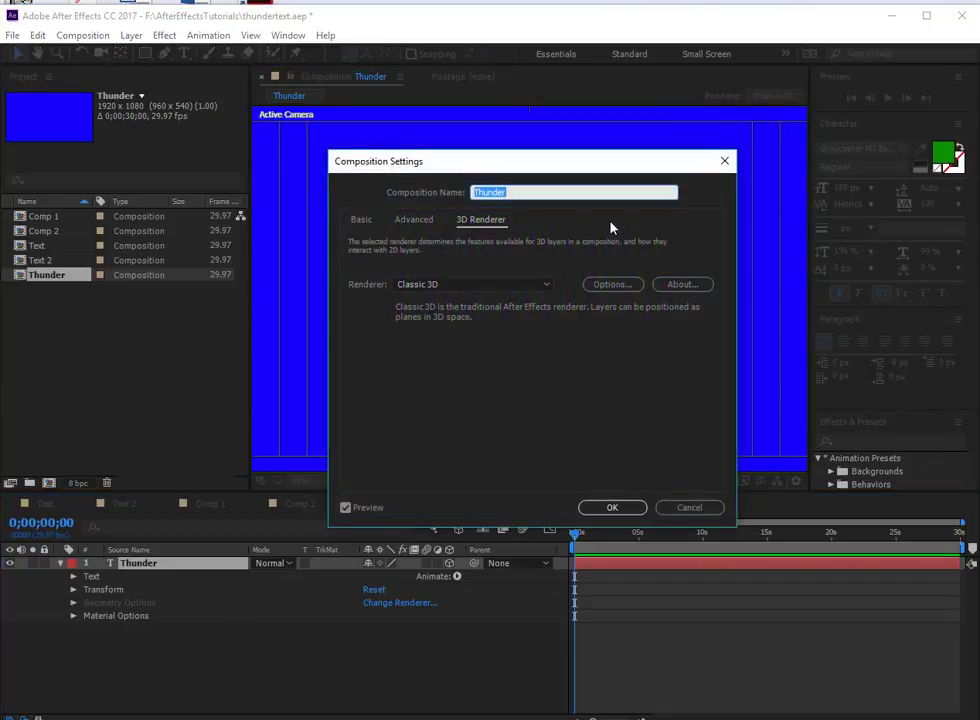
pyautogui.click(468, 282)
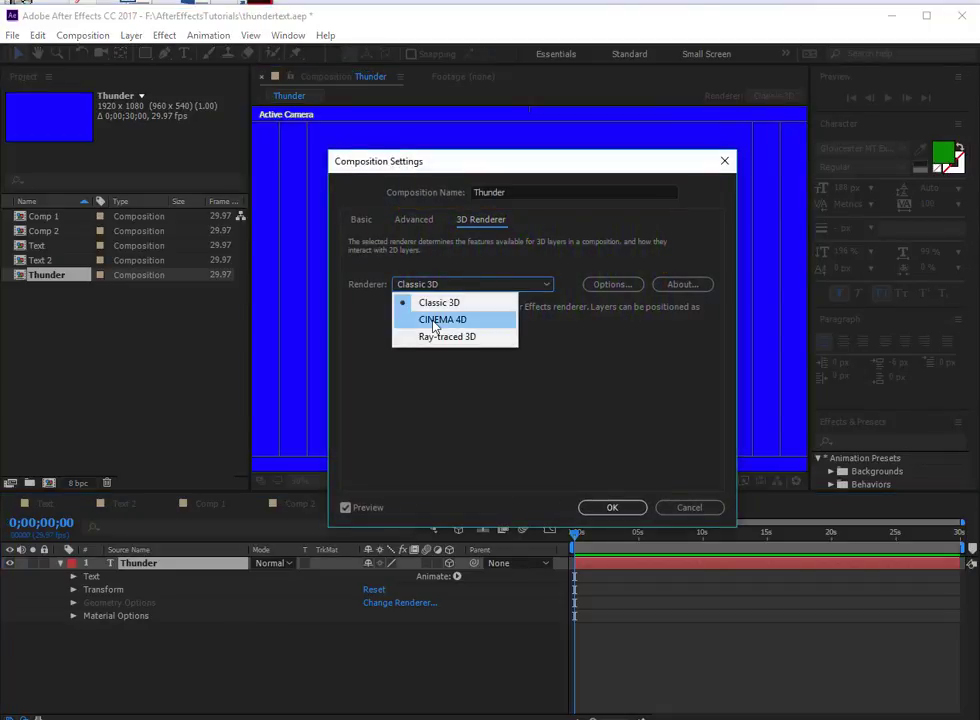
pyautogui.click(452, 321)
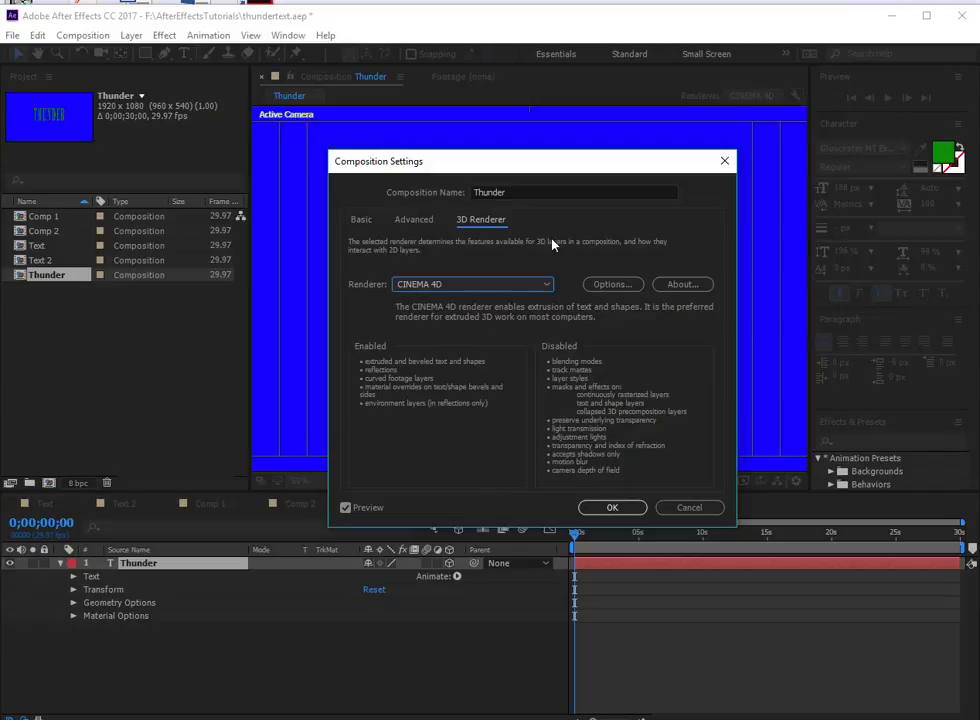
pyautogui.click(605, 507)
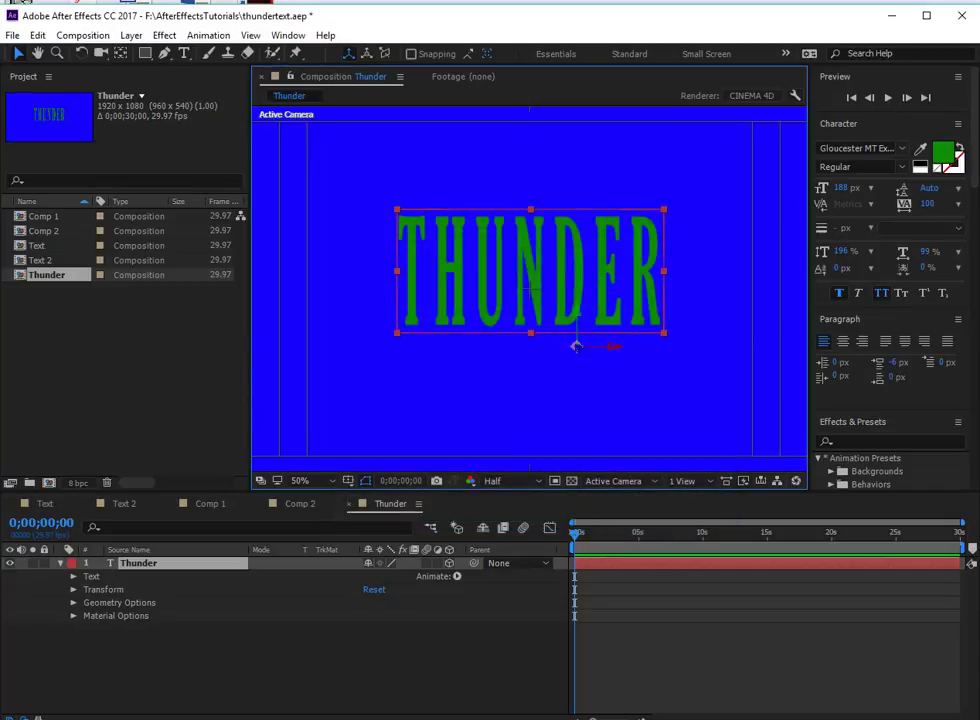
# - Lower the CINEMA 4D renderer's quality to 1, the fastest draft setting
pyautogui.click(795, 97)
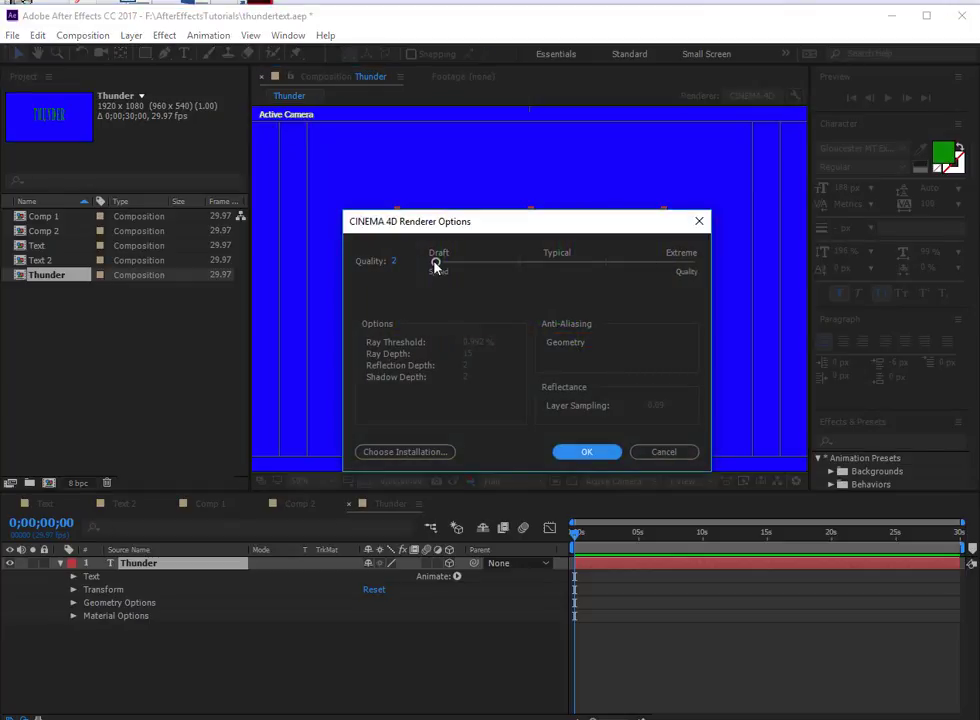
pyautogui.moveTo(435, 263)
pyautogui.mouseDown()
pyautogui.moveTo(505, 263)
pyautogui.moveTo(431, 266)
pyautogui.mouseUp()
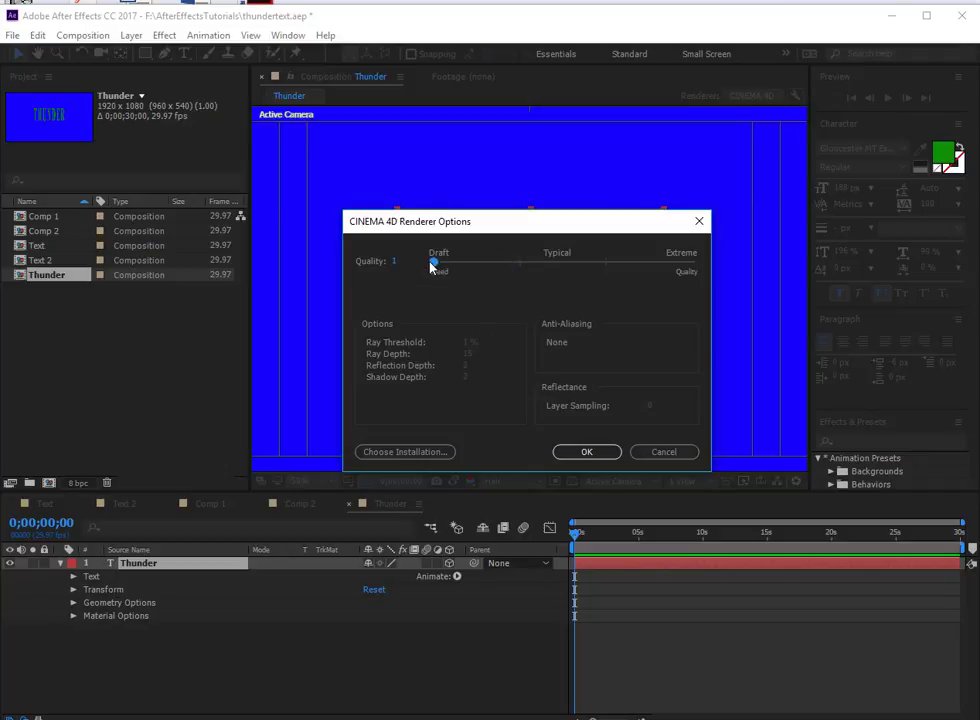
pyautogui.click(588, 453)
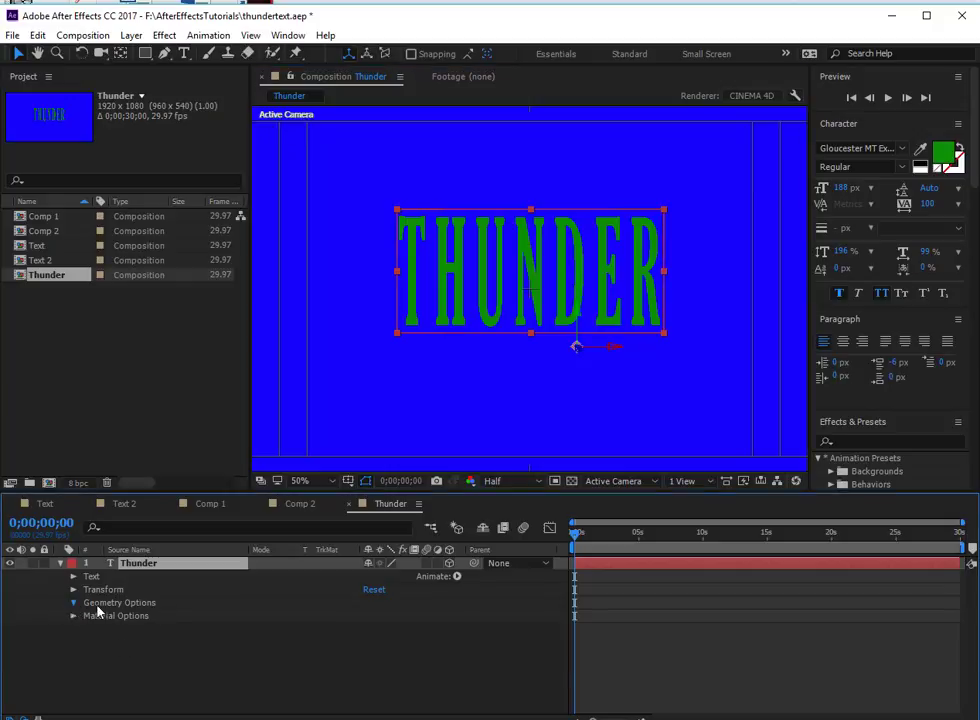
# - Set the extrusion depth of the Thunder text layer to 30 in its geometry options
pyautogui.click(73, 602)
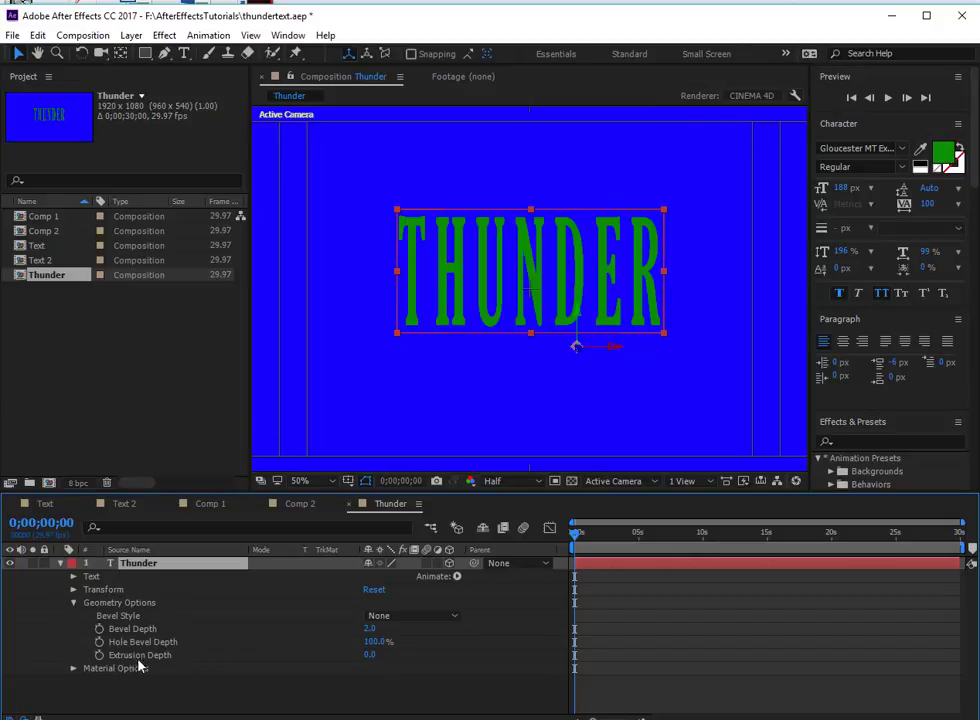
pyautogui.click(368, 655)
pyautogui.press('Return')
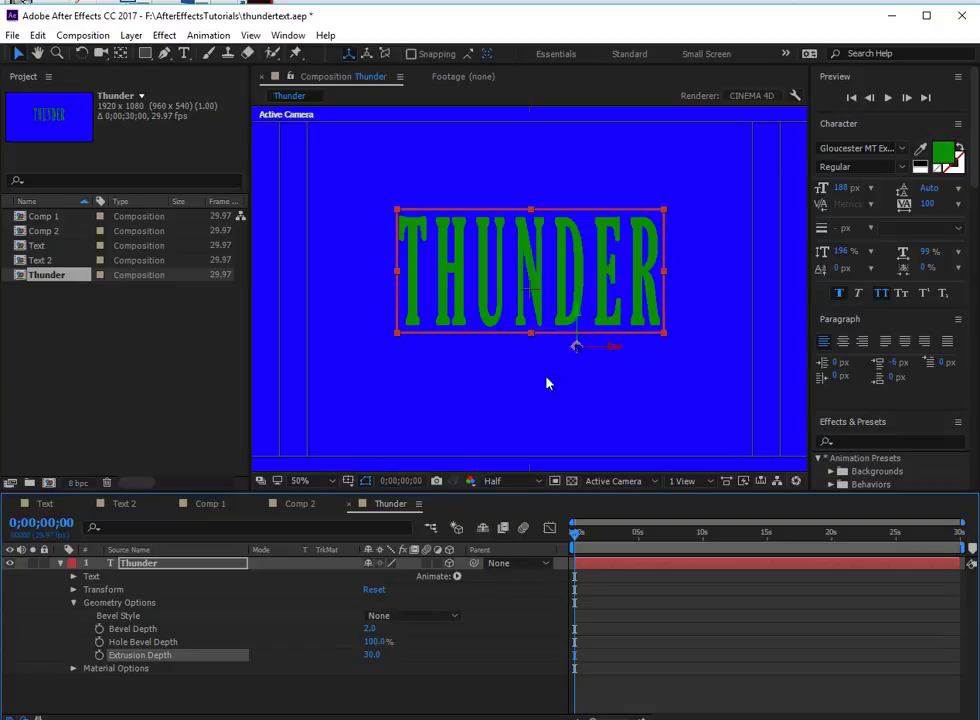
# - Set the Thunder layer's Y Rotation to 47° in its Transform properties
pyautogui.click(73, 590)
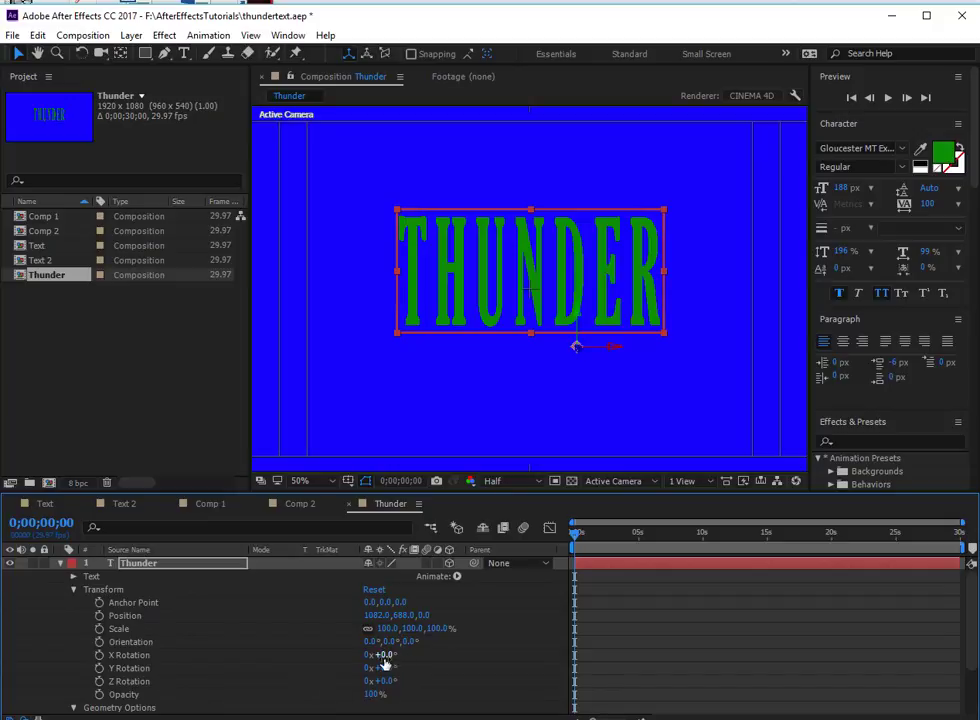
pyautogui.click(225, 669)
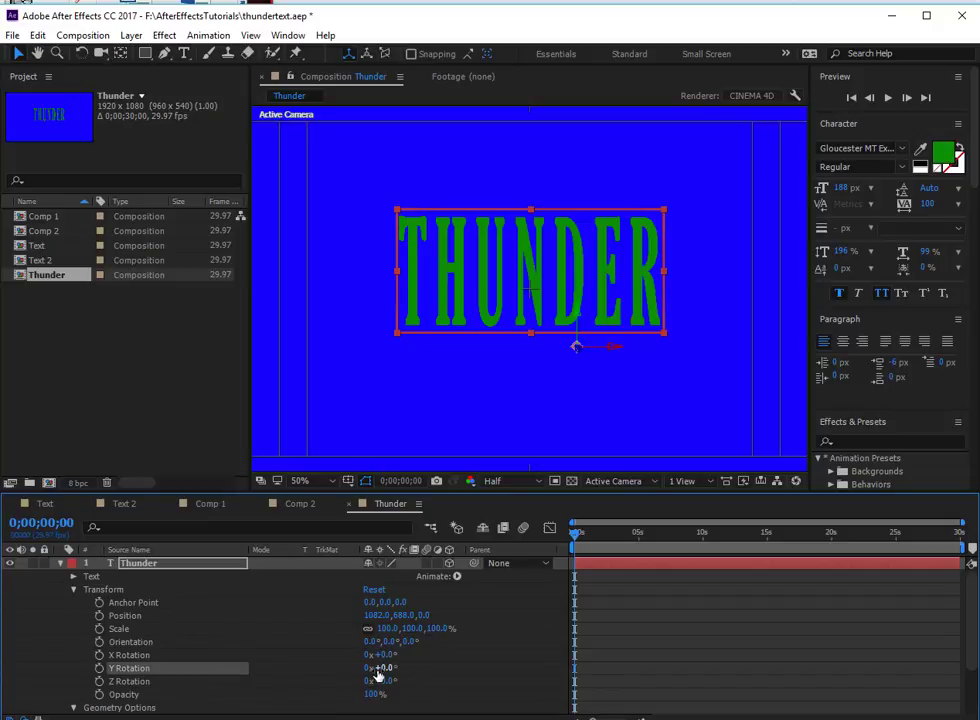
pyautogui.moveTo(383, 672); pyautogui.dragTo(424, 675)
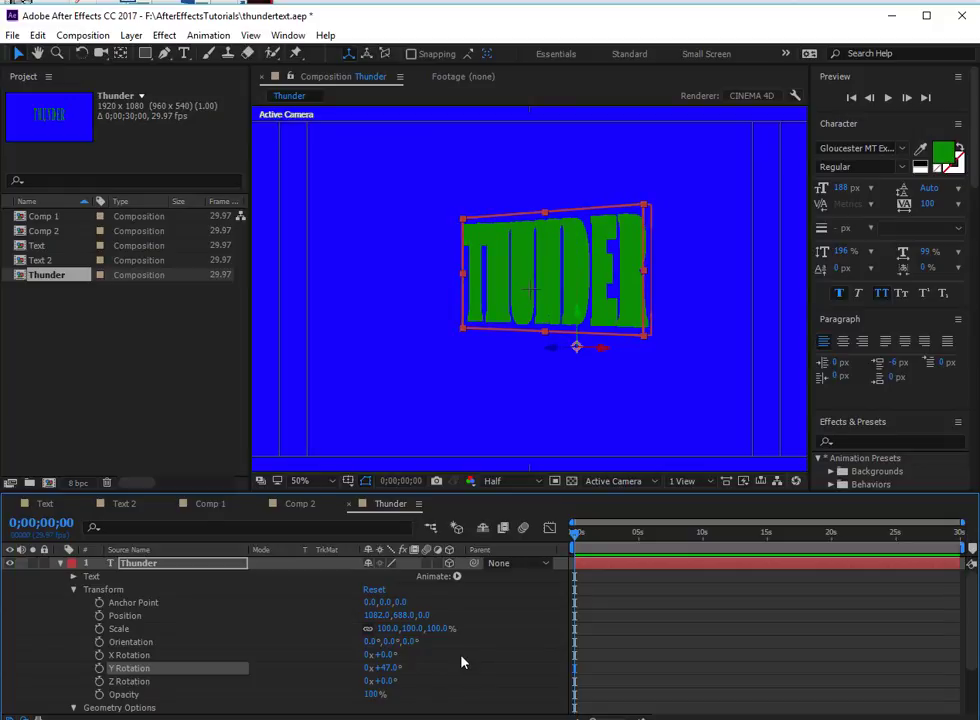
# - Add a Point light named "point" with 125% intensity to the Thunder composition
pyautogui.rightClick(463, 663)
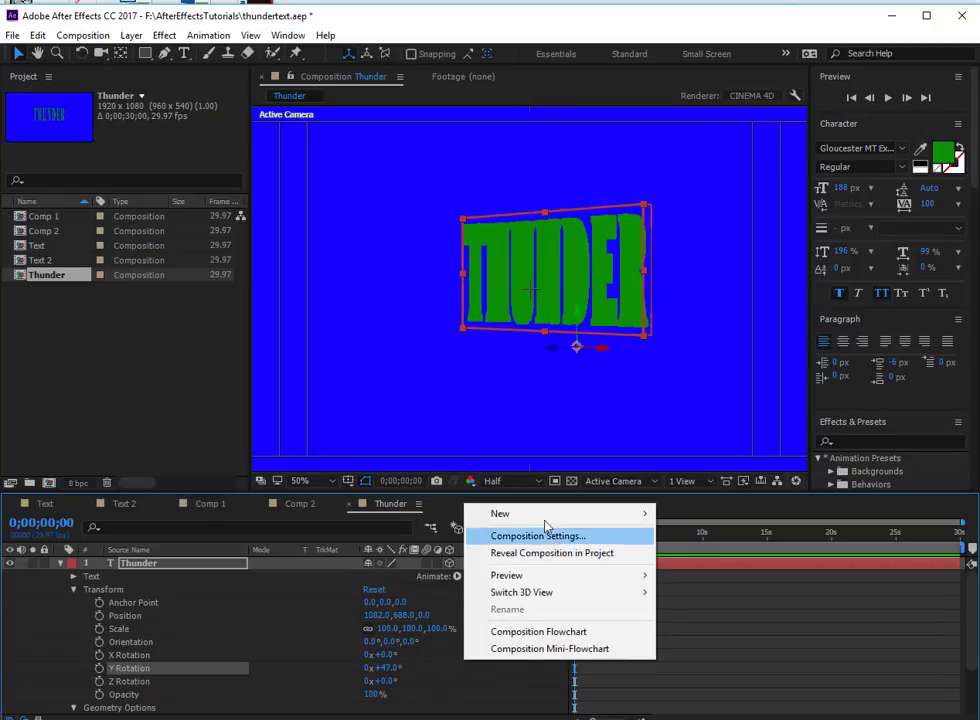
pyautogui.moveTo(545, 514)
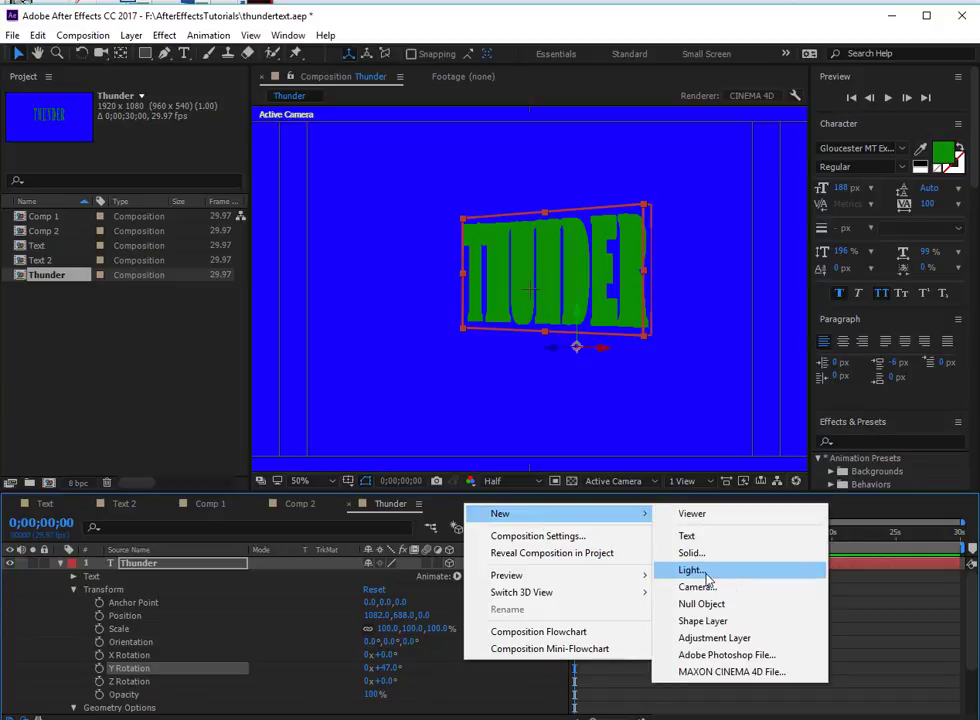
pyautogui.click(708, 578)
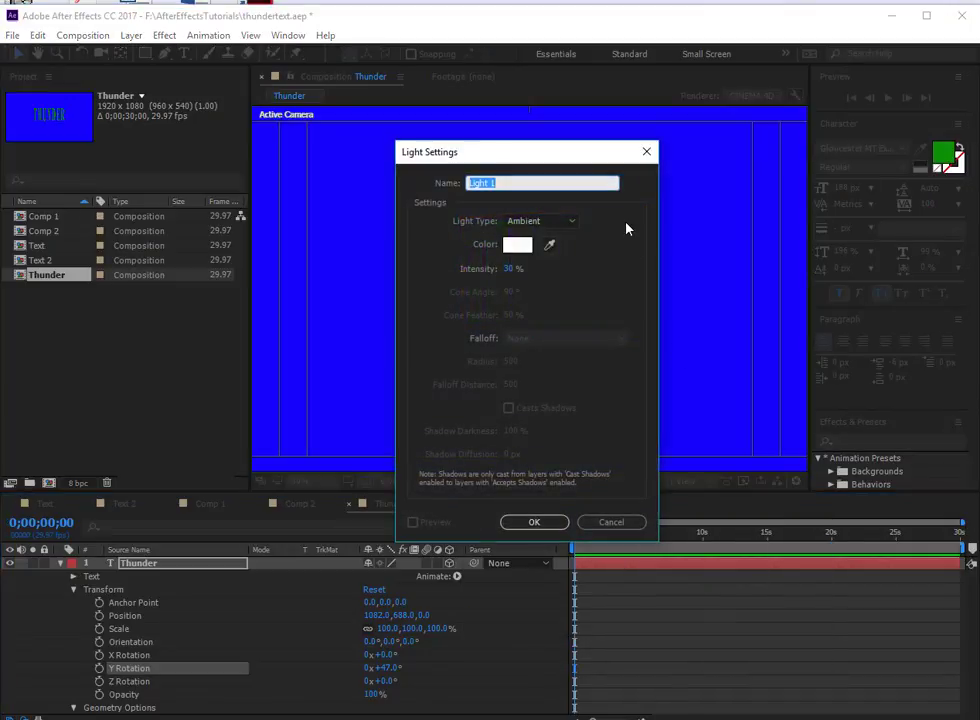
pyautogui.write('point')
pyautogui.click(547, 224)
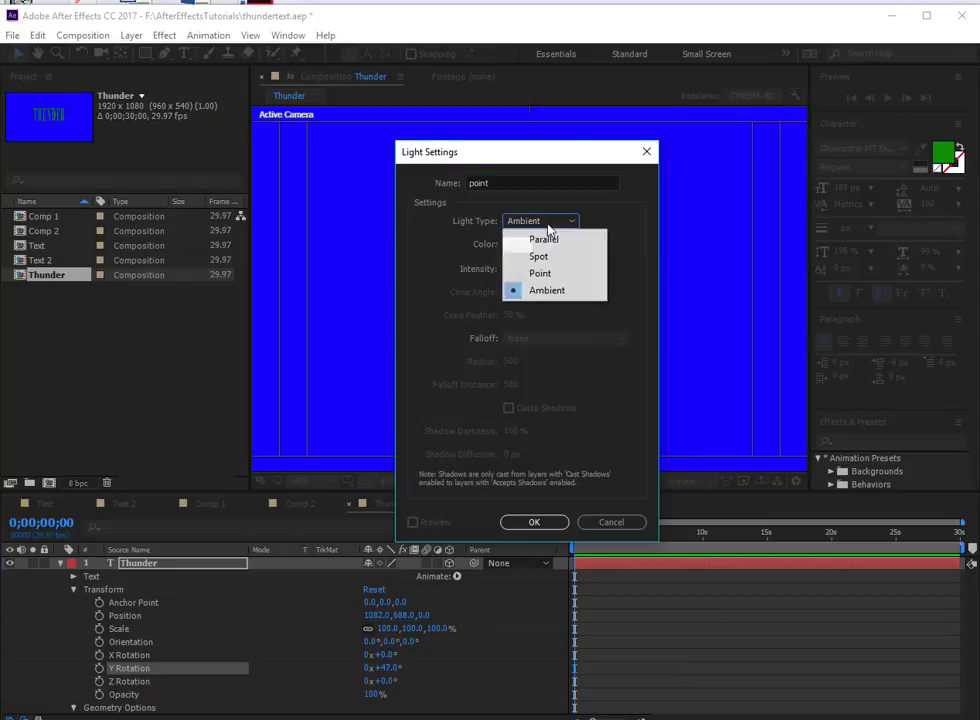
pyautogui.click(558, 274)
pyautogui.click(508, 269)
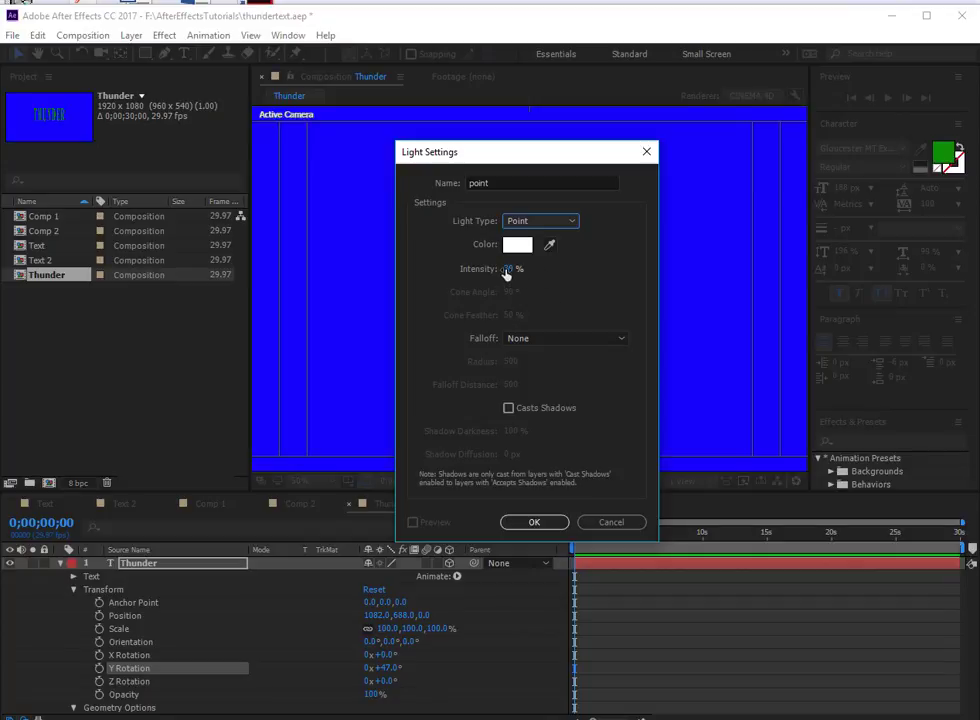
pyautogui.write('25')
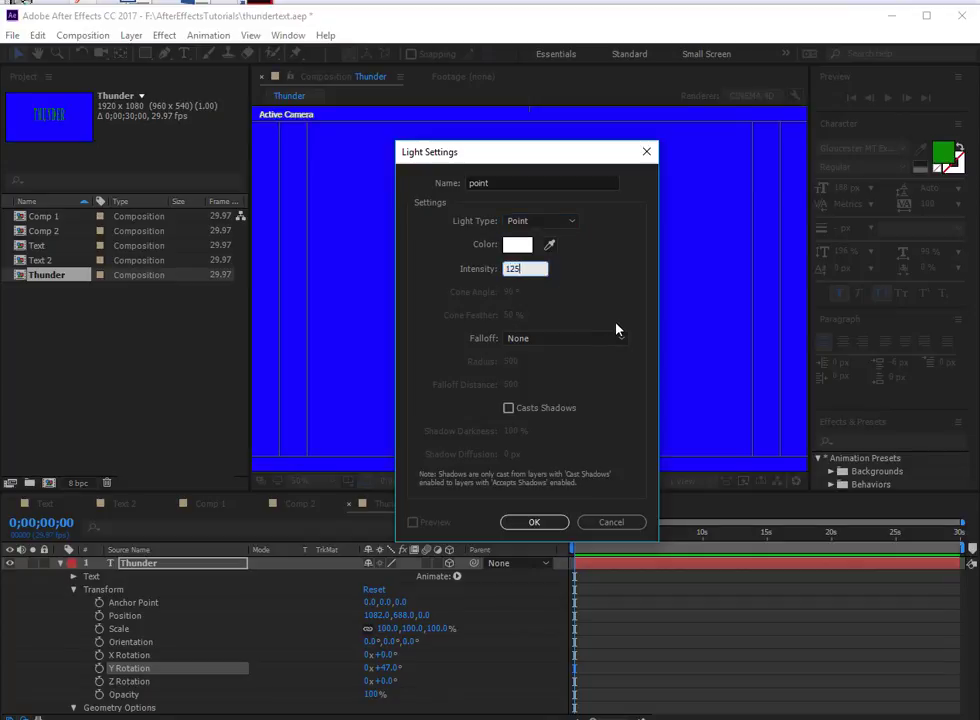
pyautogui.click(535, 522)
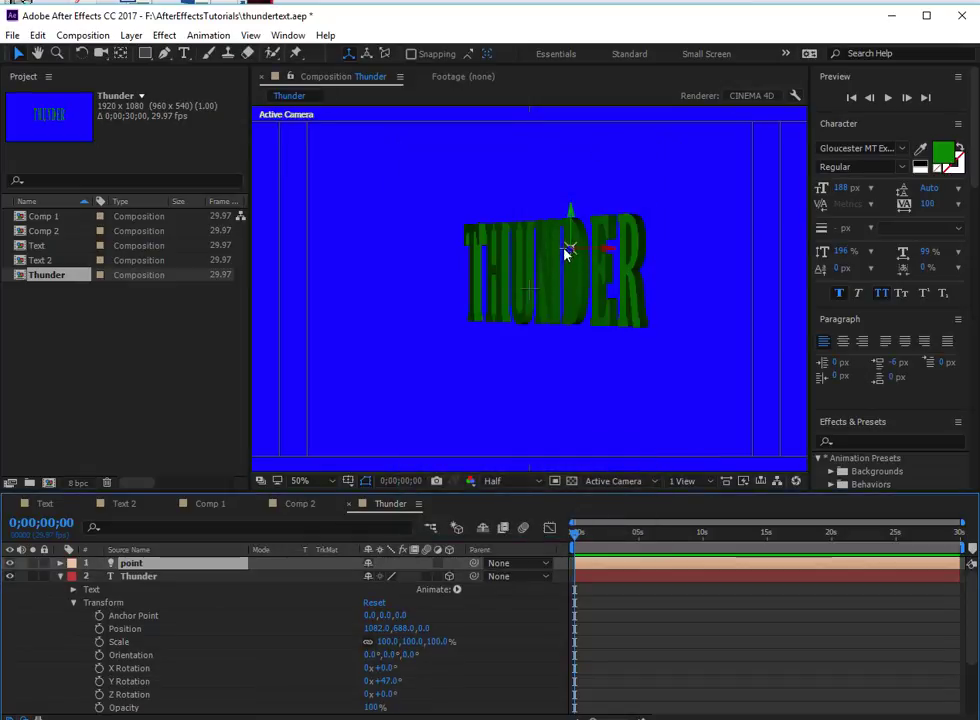
# - Reposition the point light above and to the left of the THUNDER text so it lights the letter faces
pyautogui.moveTo(568, 248); pyautogui.dragTo(602, 192)
pyautogui.moveTo(578, 239); pyautogui.dragTo(452, 279)
pyautogui.moveTo(569, 252); pyautogui.dragTo(350, 375)
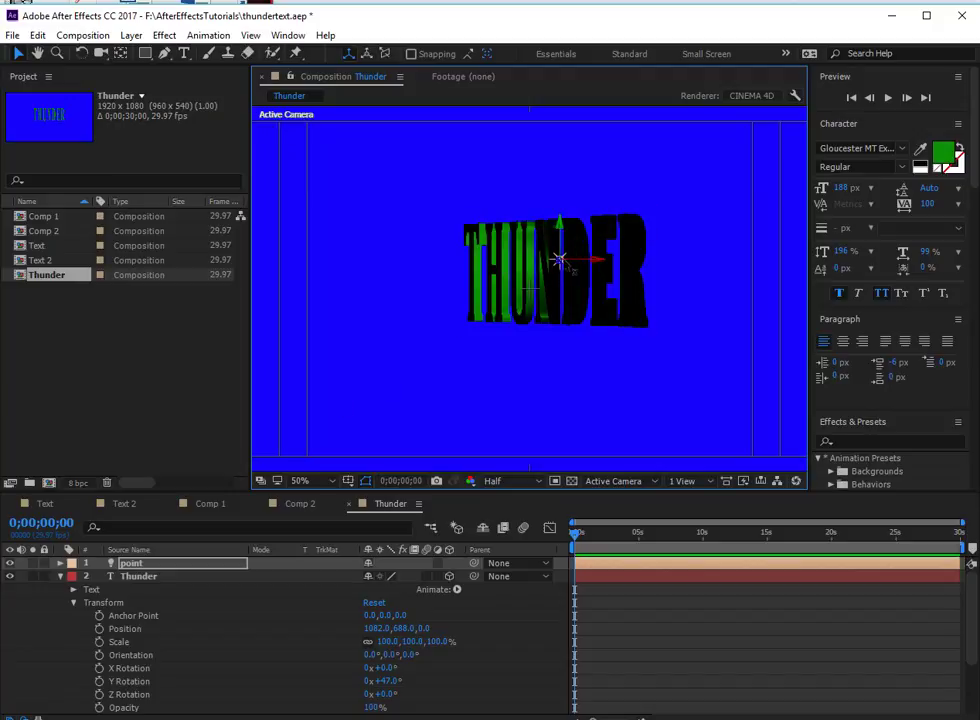
pyautogui.moveTo(558, 260); pyautogui.dragTo(399, 209)
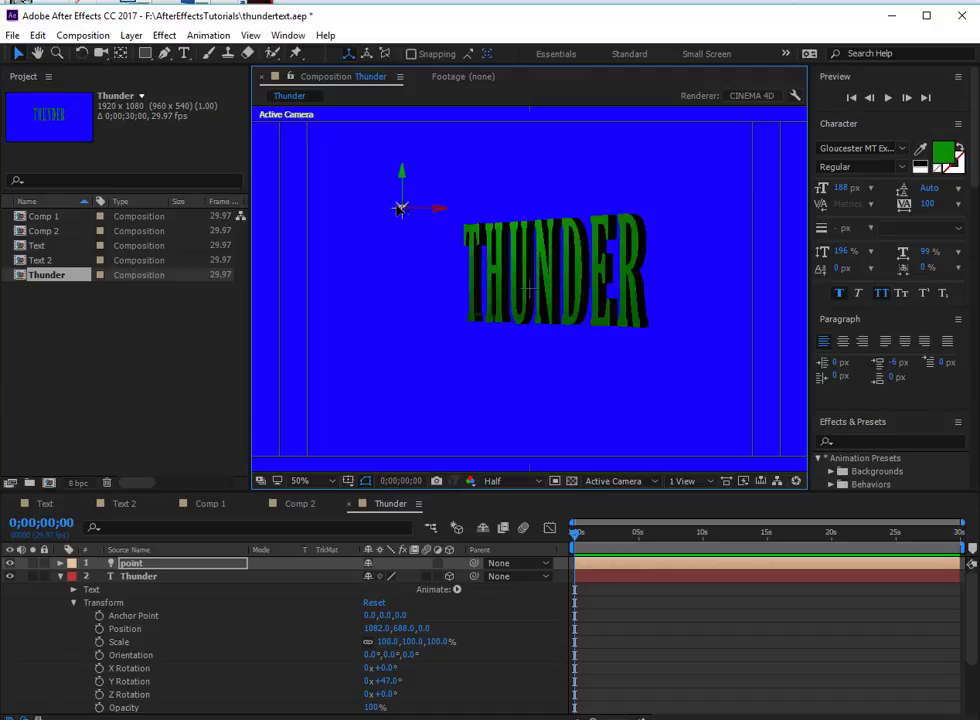
# - Add an Ambient light named "ambient" with 30% intensity to the Thunder composition
pyautogui.rightClick(474, 664)
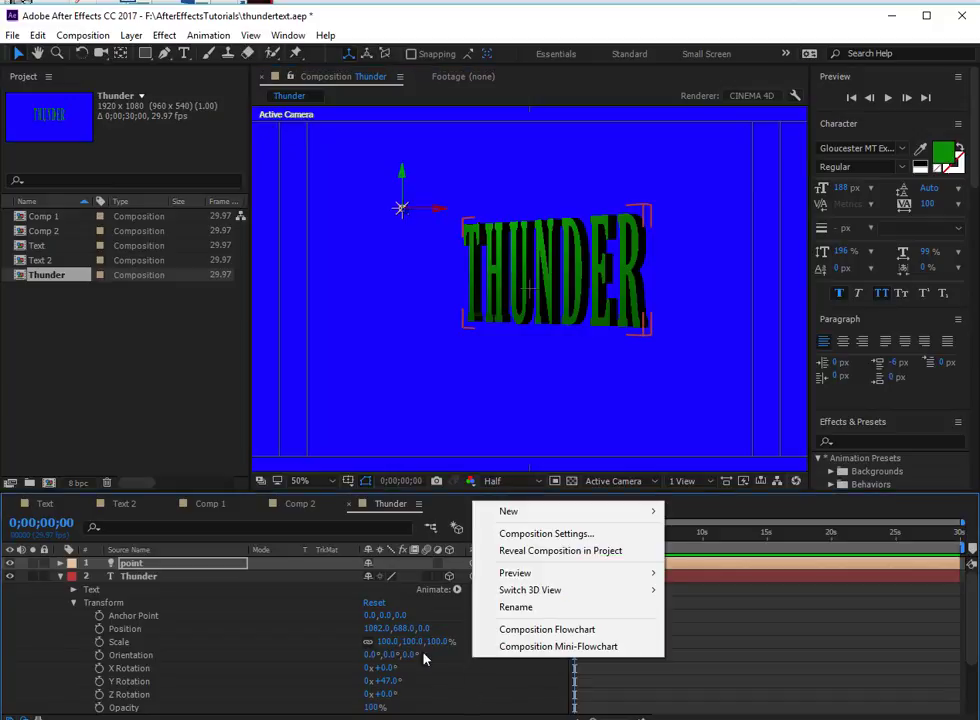
pyautogui.moveTo(518, 513)
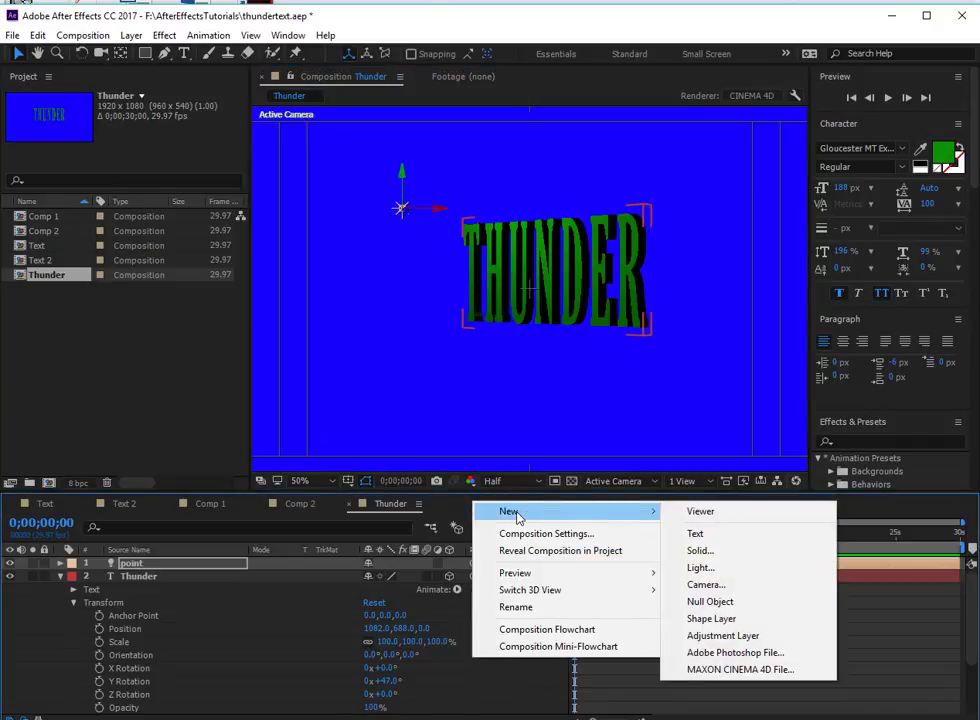
pyautogui.click(704, 567)
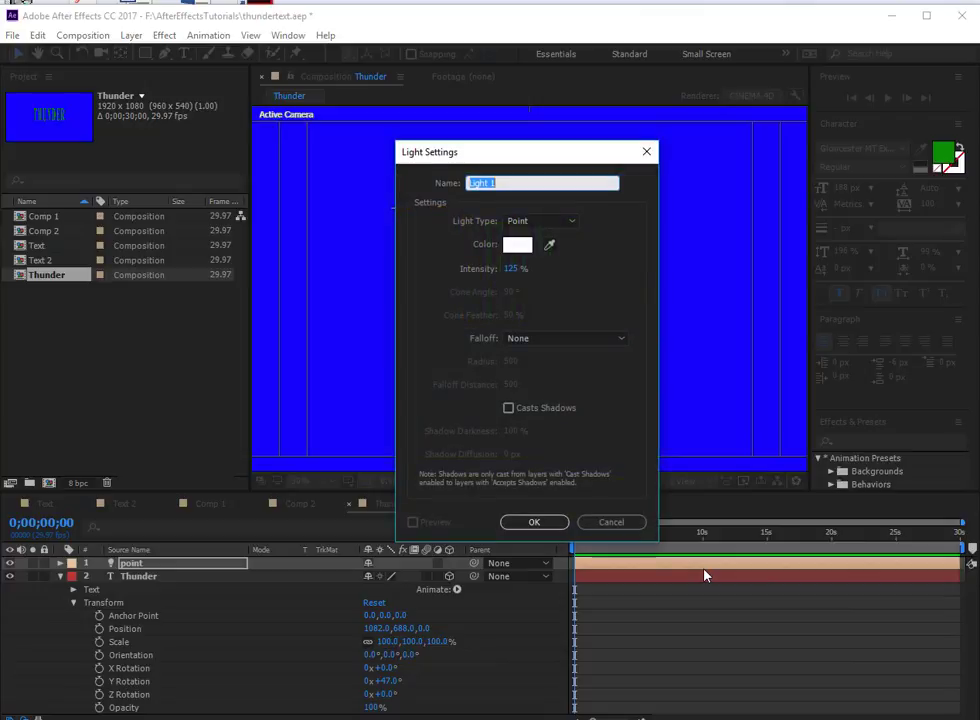
pyautogui.write('ambient')
pyautogui.click(540, 221)
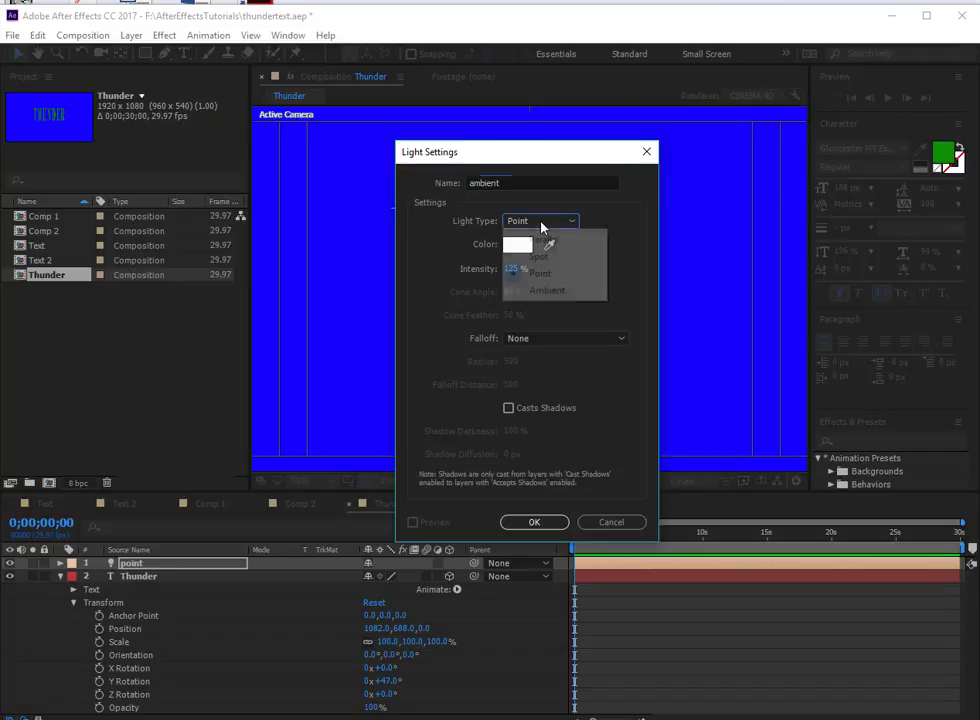
pyautogui.click(547, 290)
pyautogui.click(515, 271)
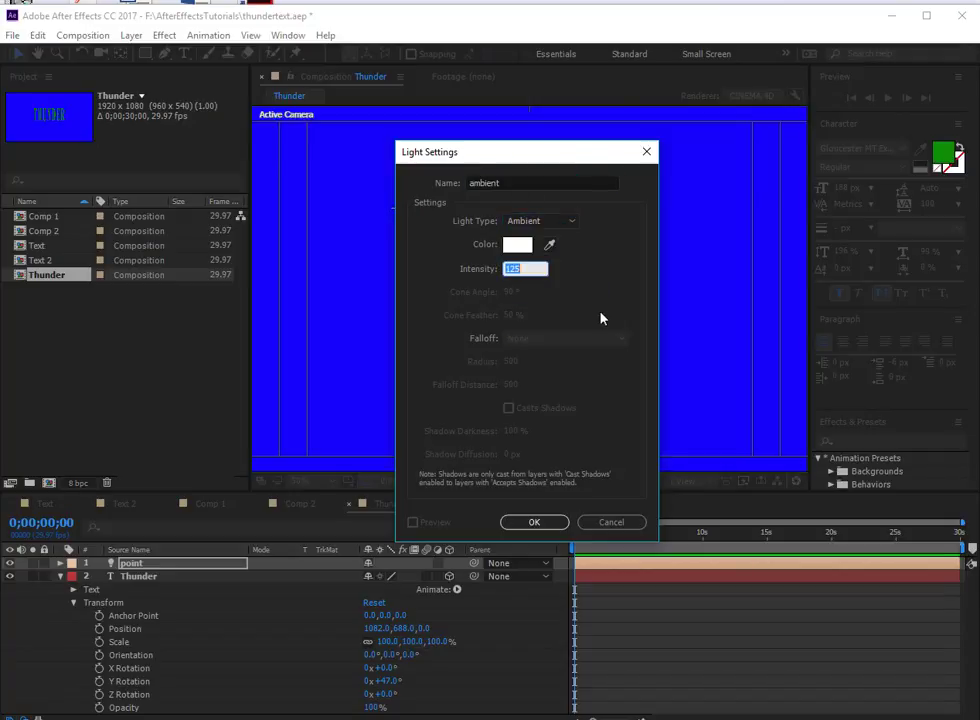
pyautogui.write('30')
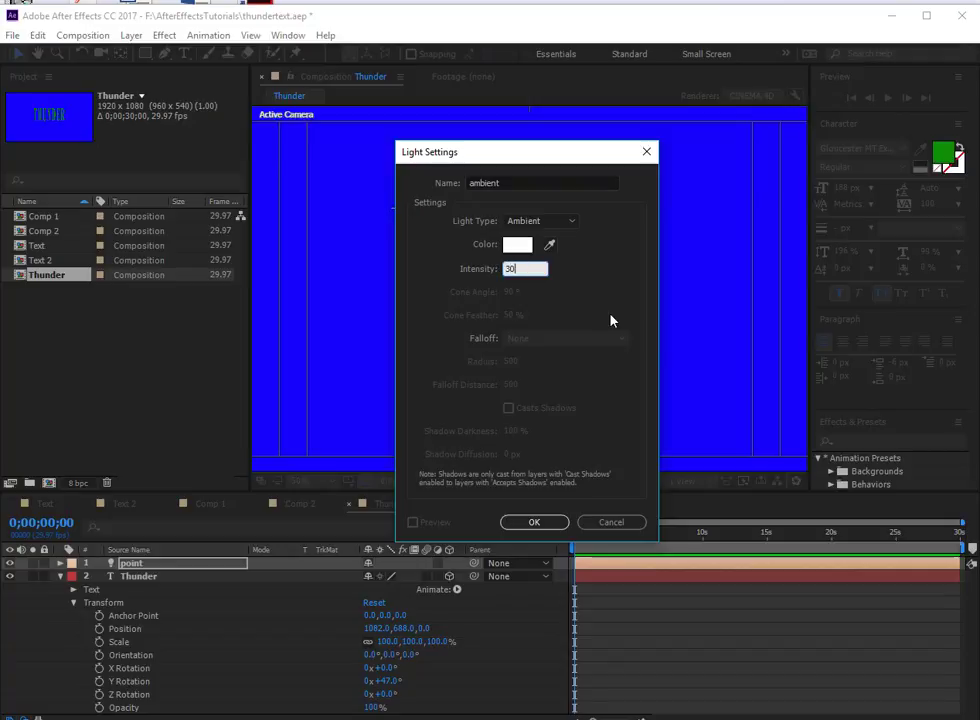
pyautogui.click(547, 523)
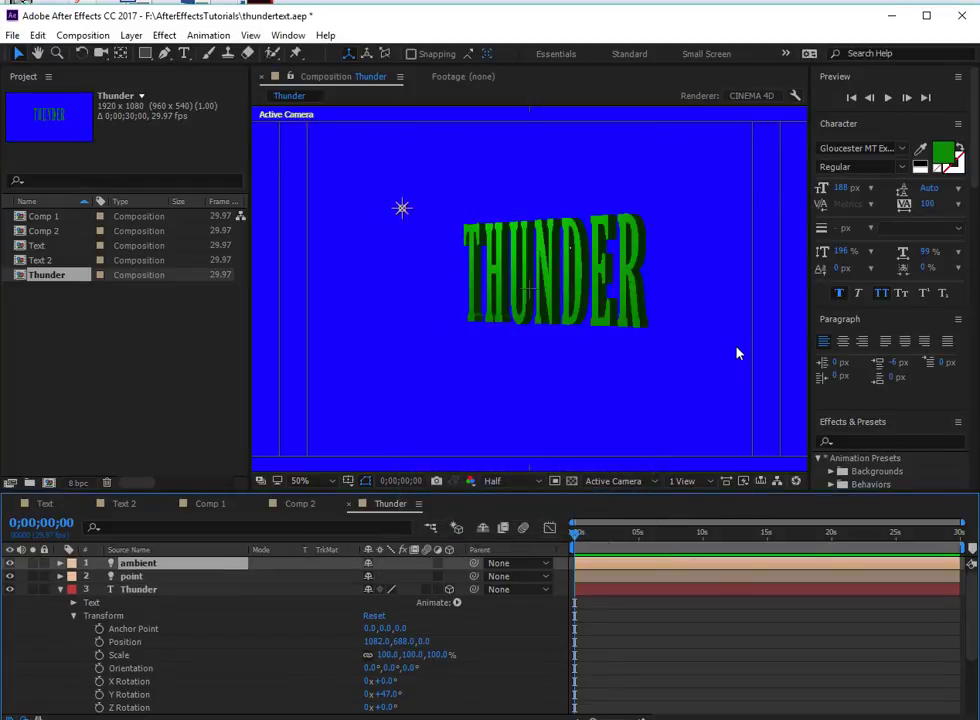
# - Move the point light farther up and left of the text, and set the Thunder layer's Y Rotation to 41°
pyautogui.moveTo(401, 208)
pyautogui.mouseDown()
pyautogui.moveTo(444, 324)
pyautogui.moveTo(396, 276)
pyautogui.moveTo(565, 346)
pyautogui.moveTo(696, 271)
pyautogui.moveTo(745, 177)
pyautogui.moveTo(700, 198)
pyautogui.moveTo(593, 212)
pyautogui.moveTo(558, 257)
pyautogui.mouseUp()
pyautogui.moveTo(542, 288); pyautogui.dragTo(376, 182)
pyautogui.scroll(-1, 220, 689)
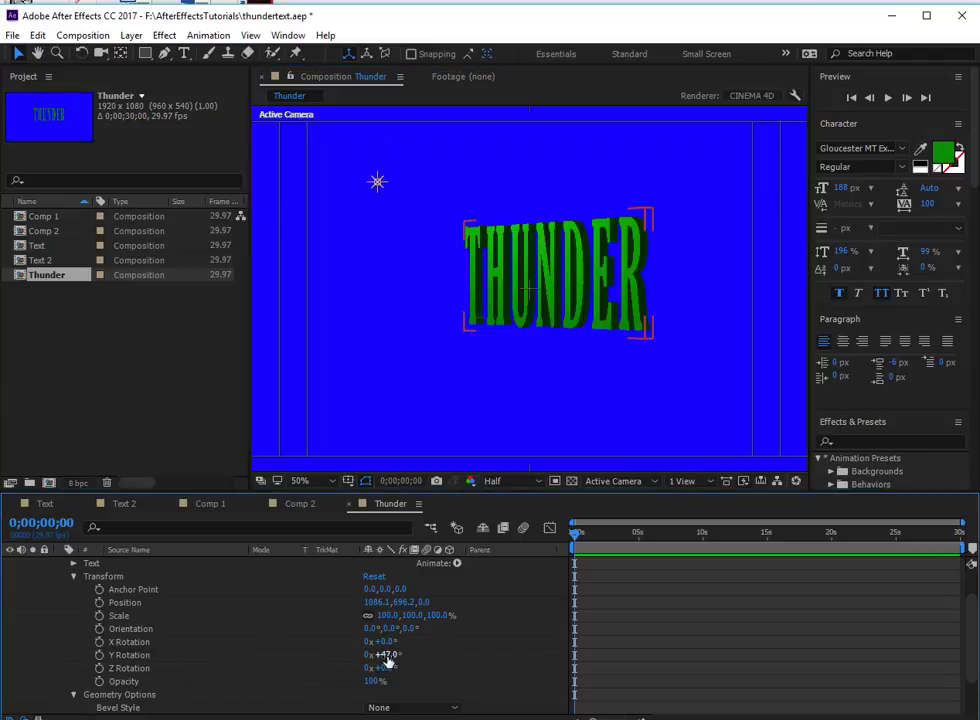
pyautogui.moveTo(385, 655)
pyautogui.mouseDown()
pyautogui.moveTo(395, 655)
pyautogui.moveTo(380, 655)
pyautogui.mouseUp()
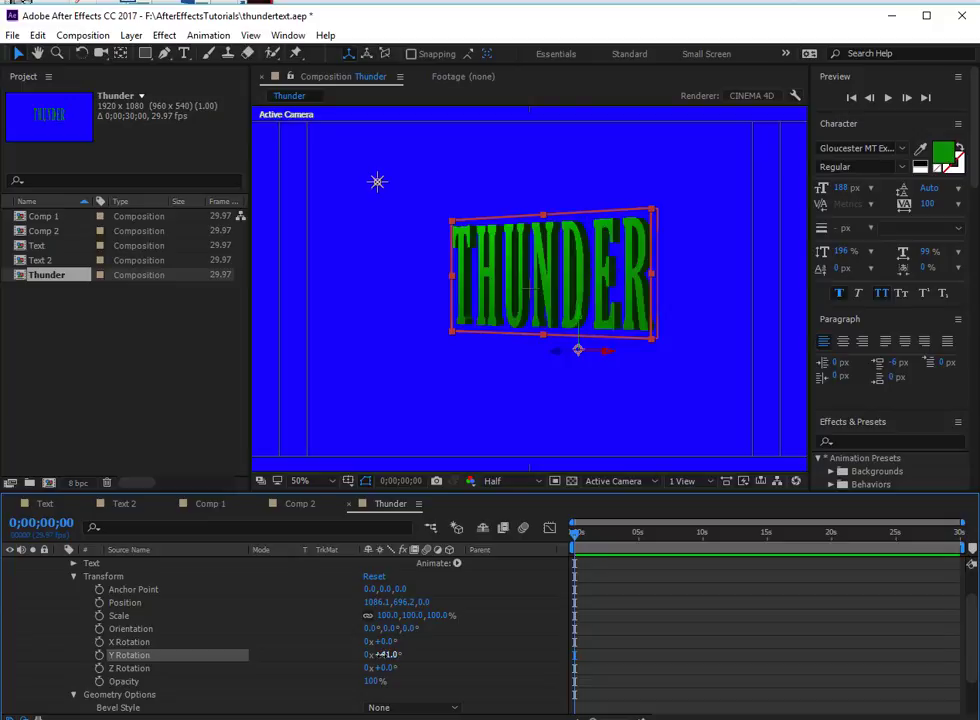
# - Give the Thunder text an Angular bevel style and set its bevel depth to 7.6
pyautogui.scroll(5, 380, 655)
pyautogui.click(73, 615)
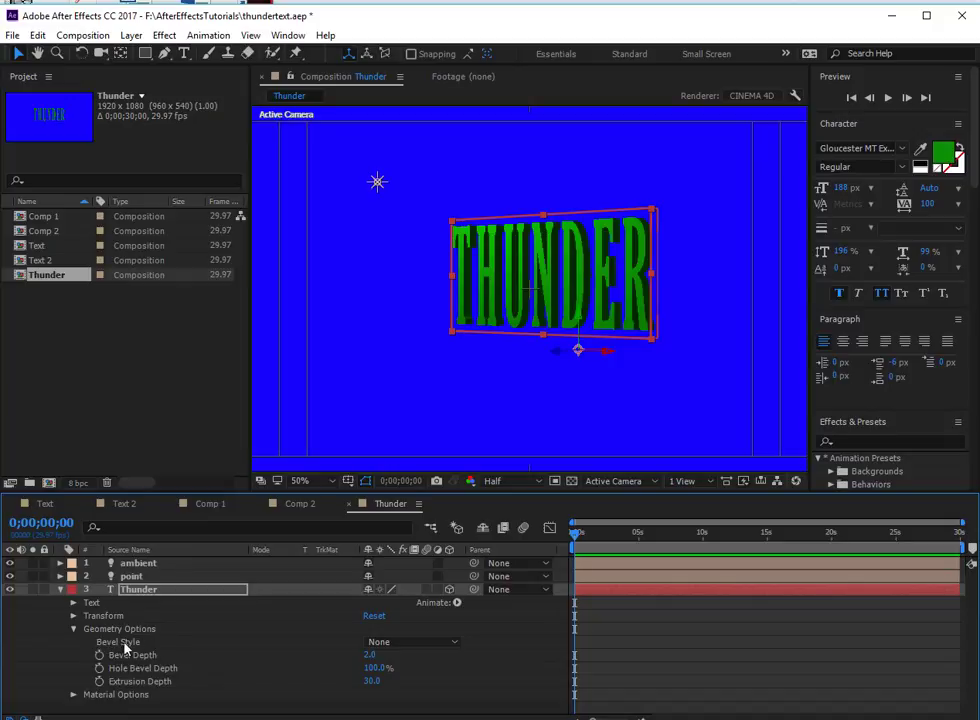
pyautogui.click(398, 642)
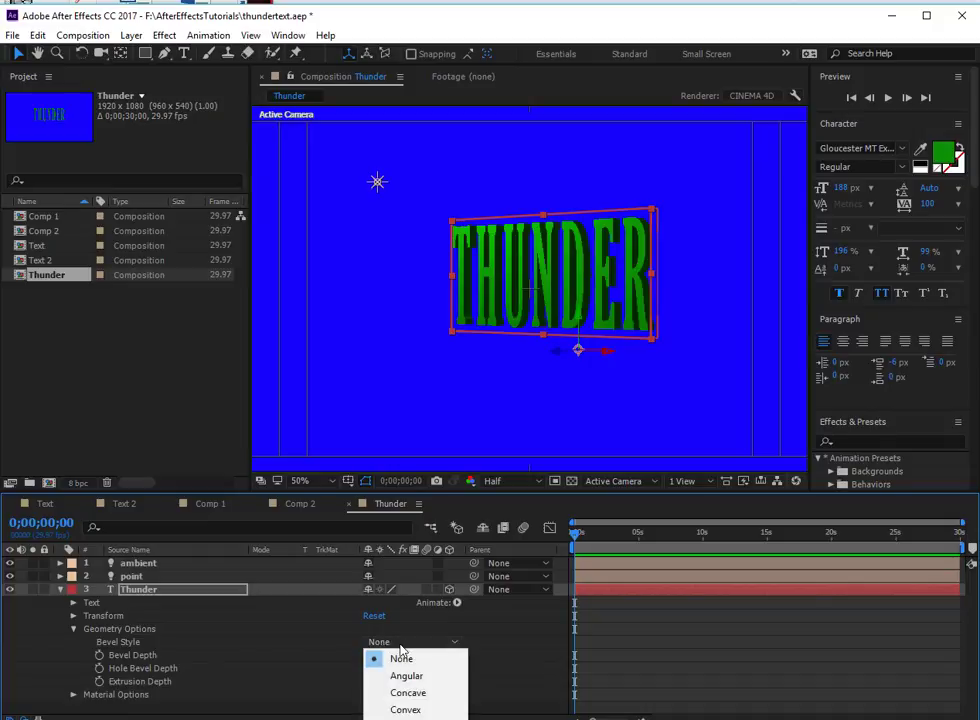
pyautogui.click(410, 677)
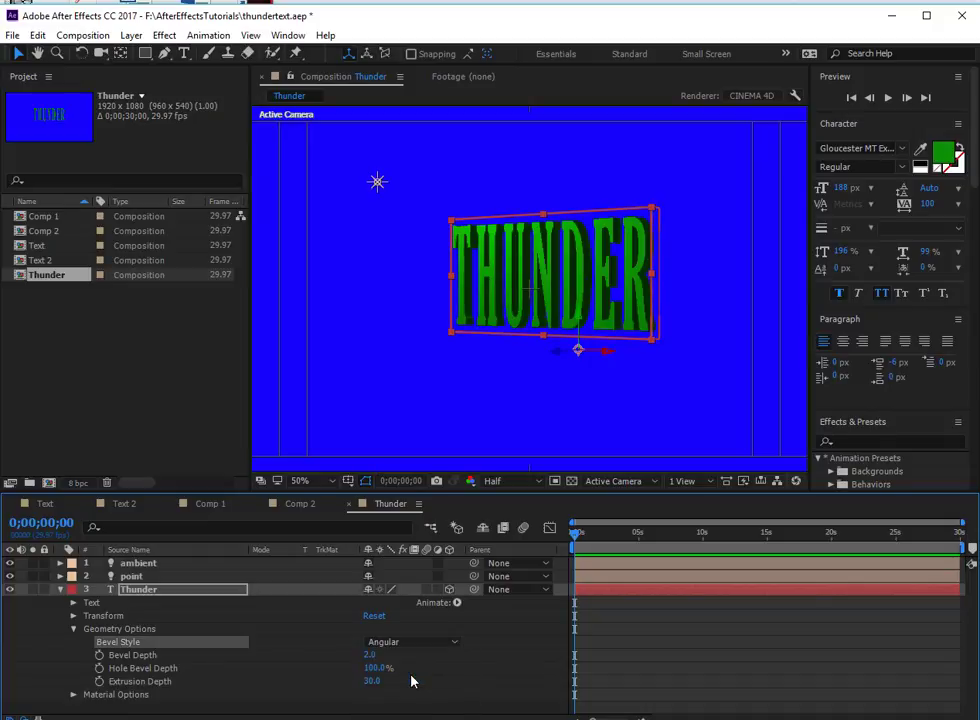
pyautogui.click(370, 656)
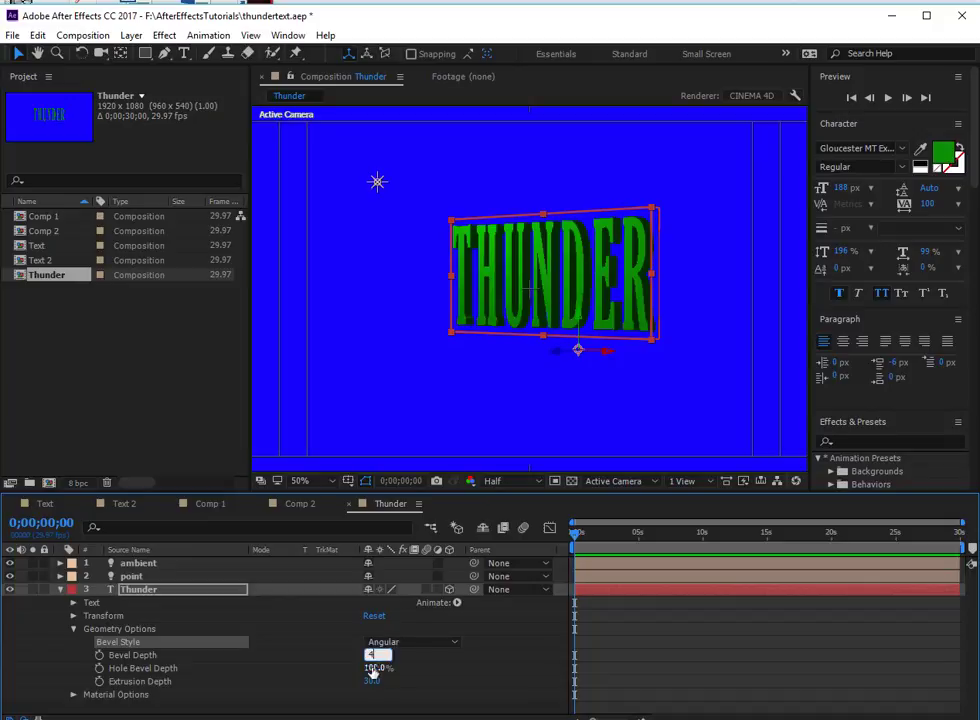
pyautogui.write('8.3')
pyautogui.press('Return')
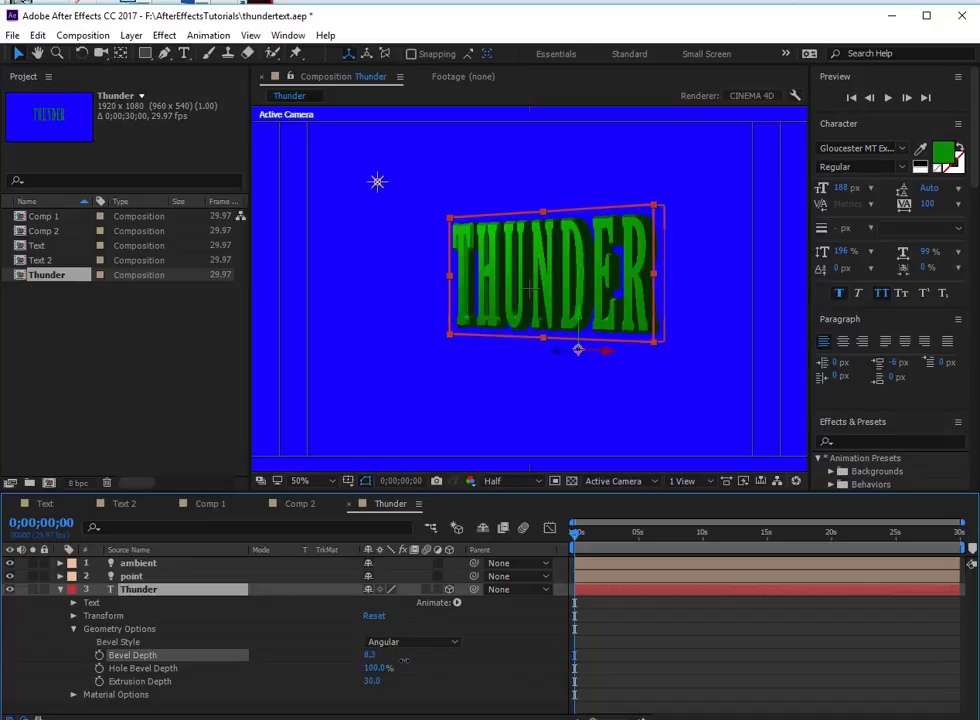
pyautogui.moveTo(404, 660); pyautogui.dragTo(398, 660)
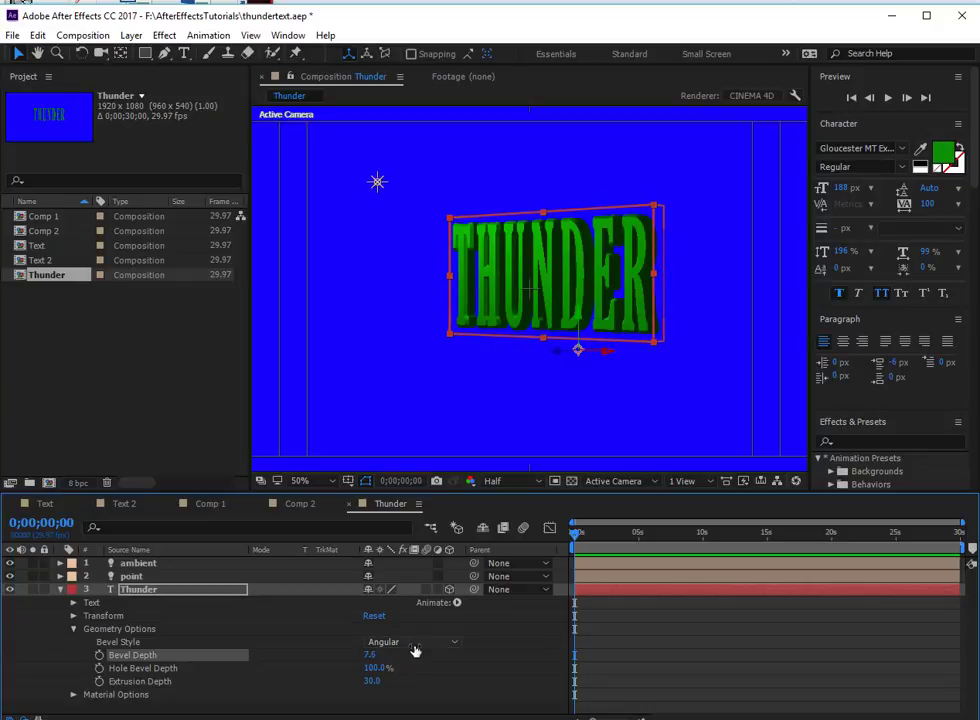
# - Try the Concave bevel style on the Thunder text, settle on Convex, and set the bevel depth to 7.9
pyautogui.click(412, 650)
pyautogui.click(416, 632)
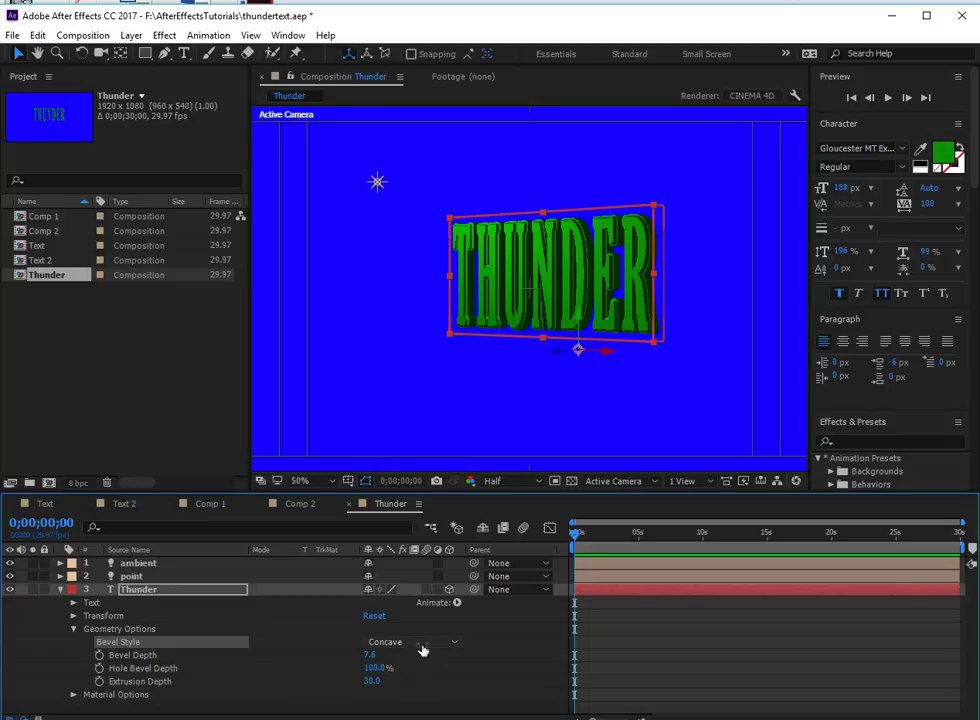
pyautogui.click(416, 643)
pyautogui.click(407, 709)
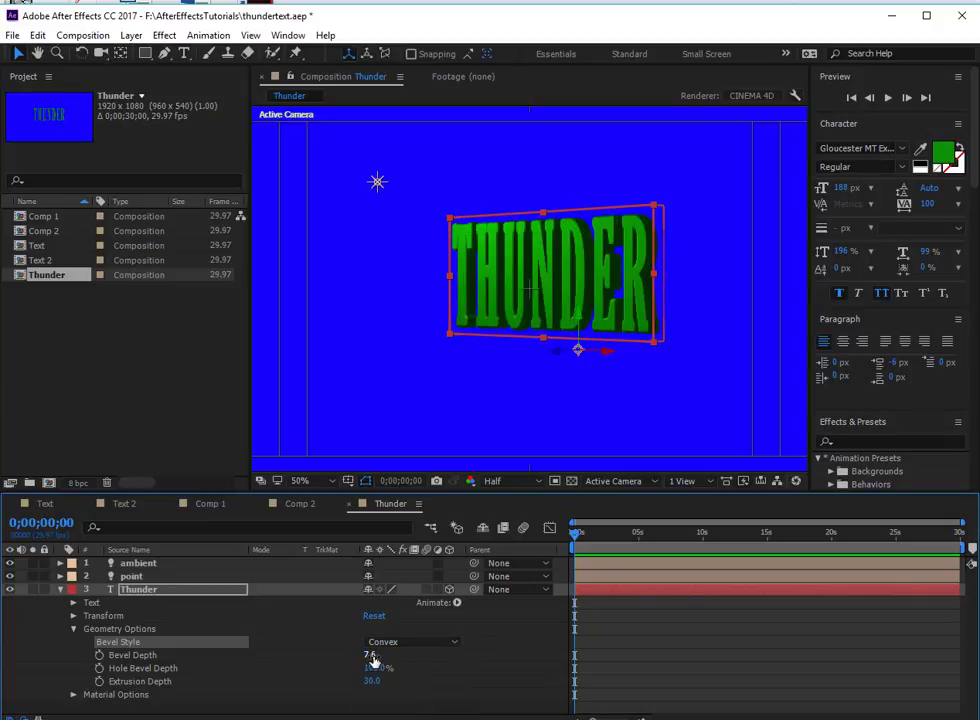
pyautogui.moveTo(370, 655); pyautogui.dragTo(439, 671)
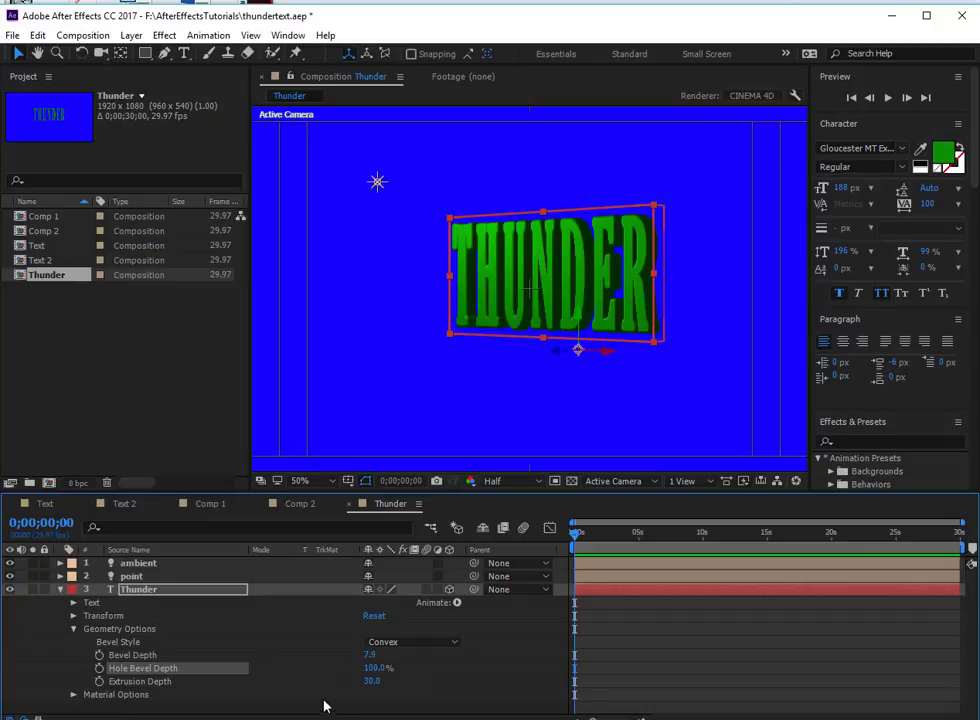
# - Set the Thunder text's extrusion depth to 50 in its geometry options
pyautogui.click(371, 681)
pyautogui.write('50')
pyautogui.press('Return')
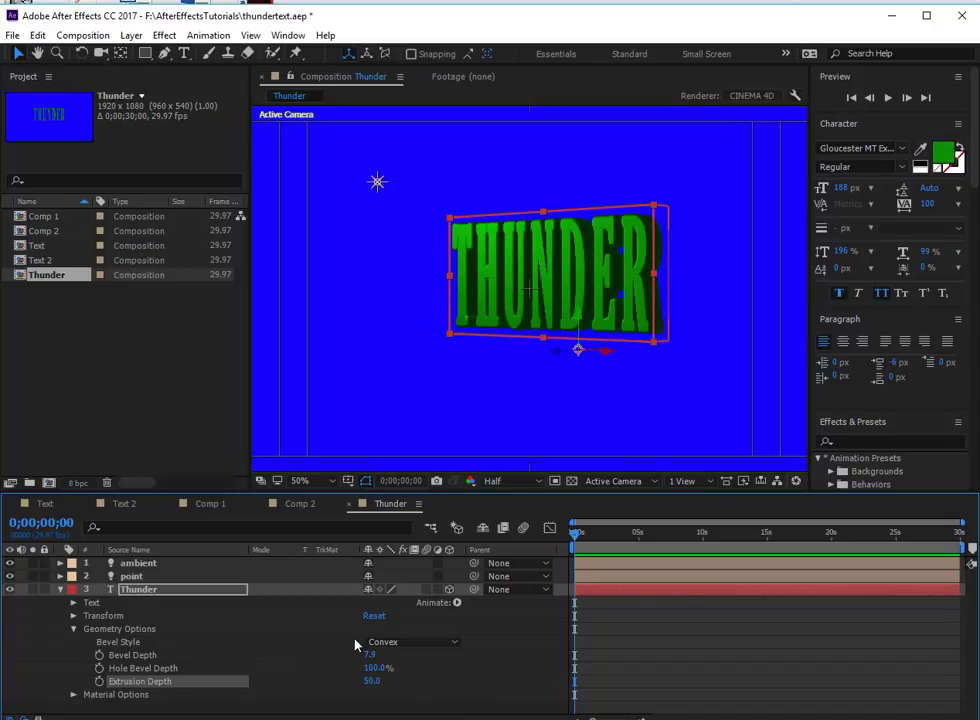
# - Collapse the Thunder layer's Geometry Options, expand its Material Options, and enable per-character 3D for the text
pyautogui.click(72, 630)
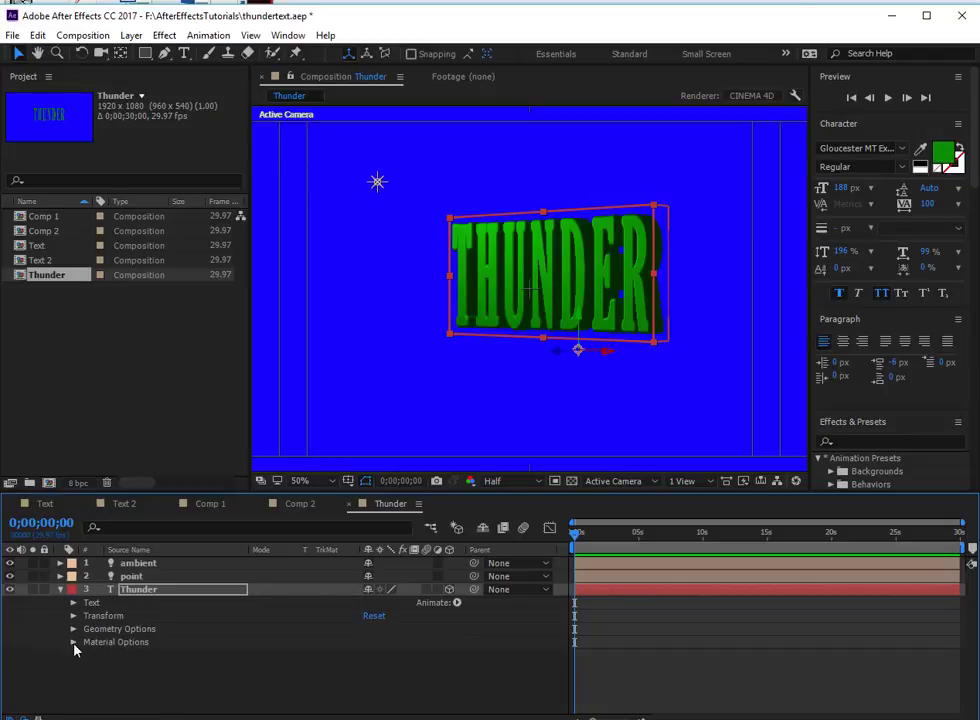
pyautogui.click(72, 643)
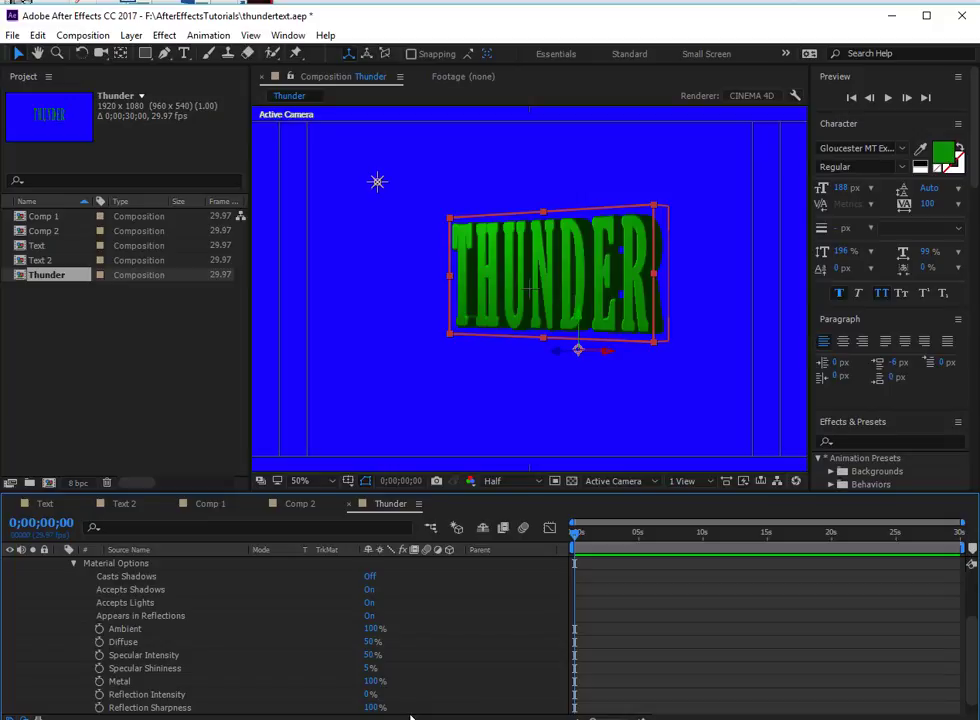
pyautogui.scroll(3, 217, 615)
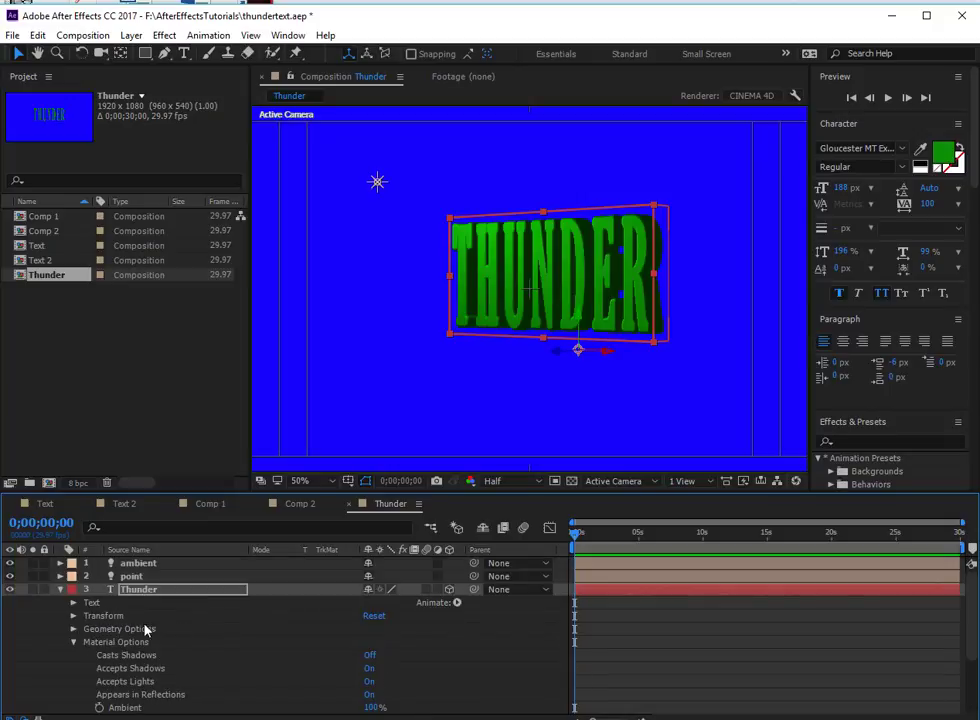
pyautogui.click(456, 604)
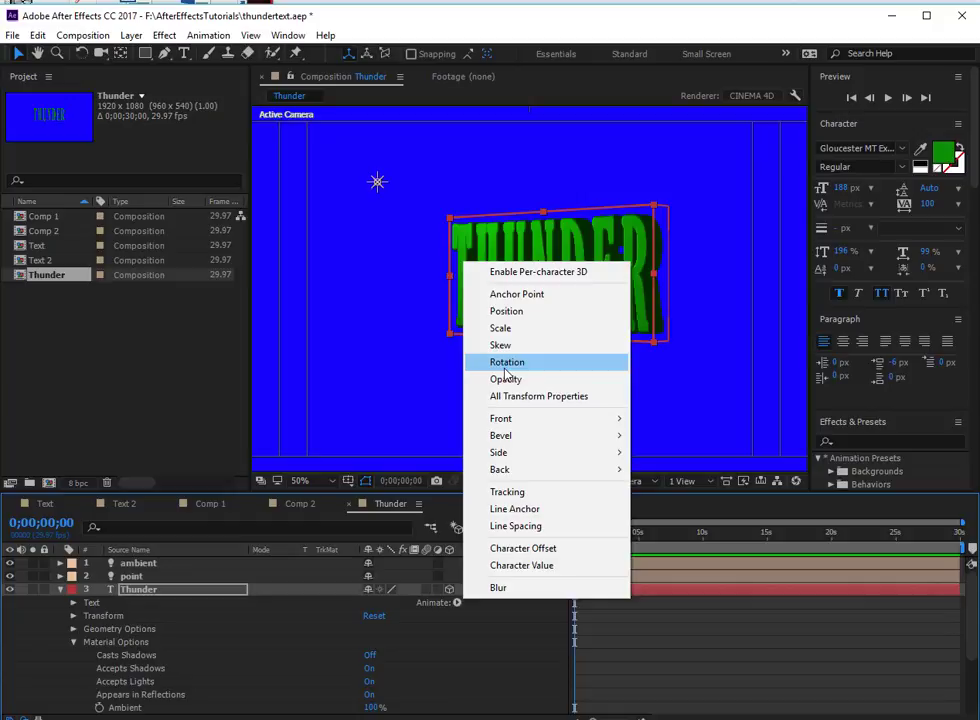
pyautogui.click(549, 273)
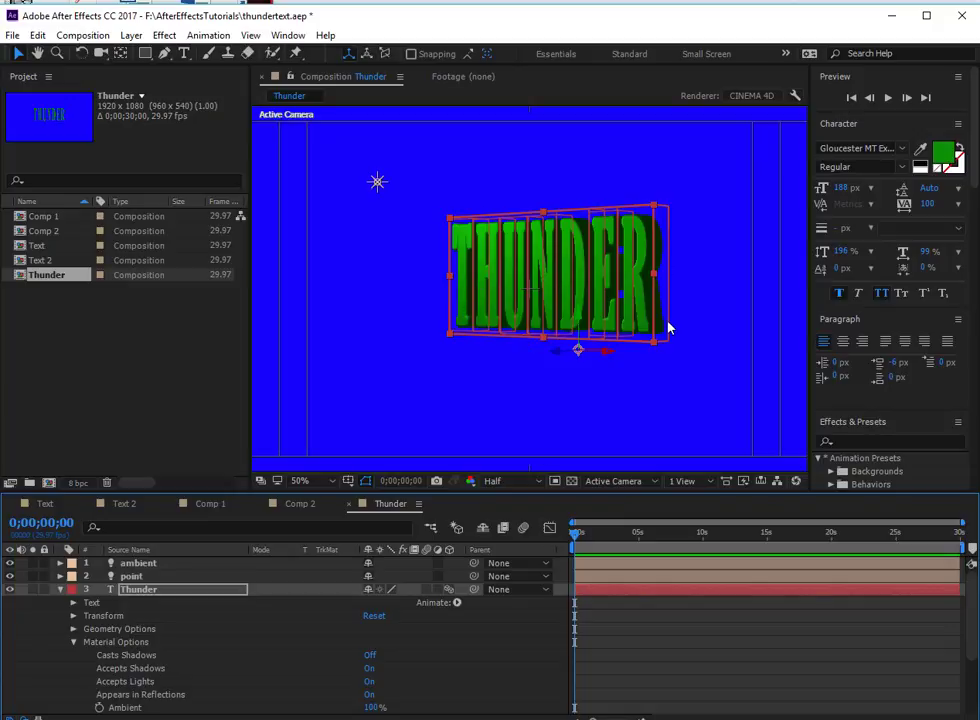
# - Switch to a workspace layout that includes the Info and Effect Controls panels, and collapse the Animation Presets group
pyautogui.click(785, 53)
pyautogui.click(806, 120)
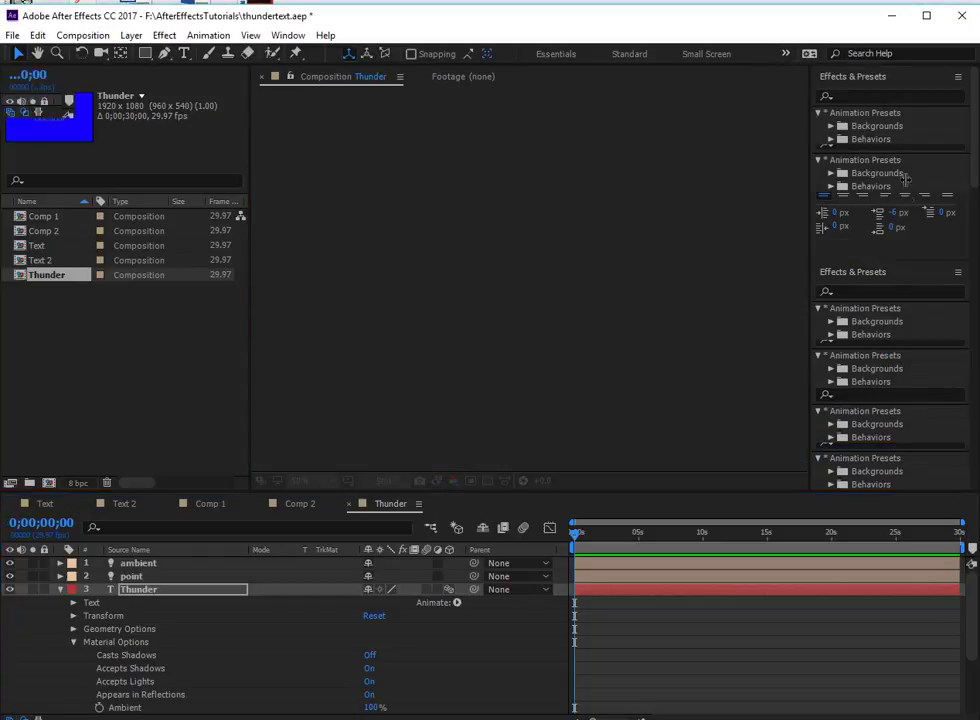
pyautogui.click(819, 302)
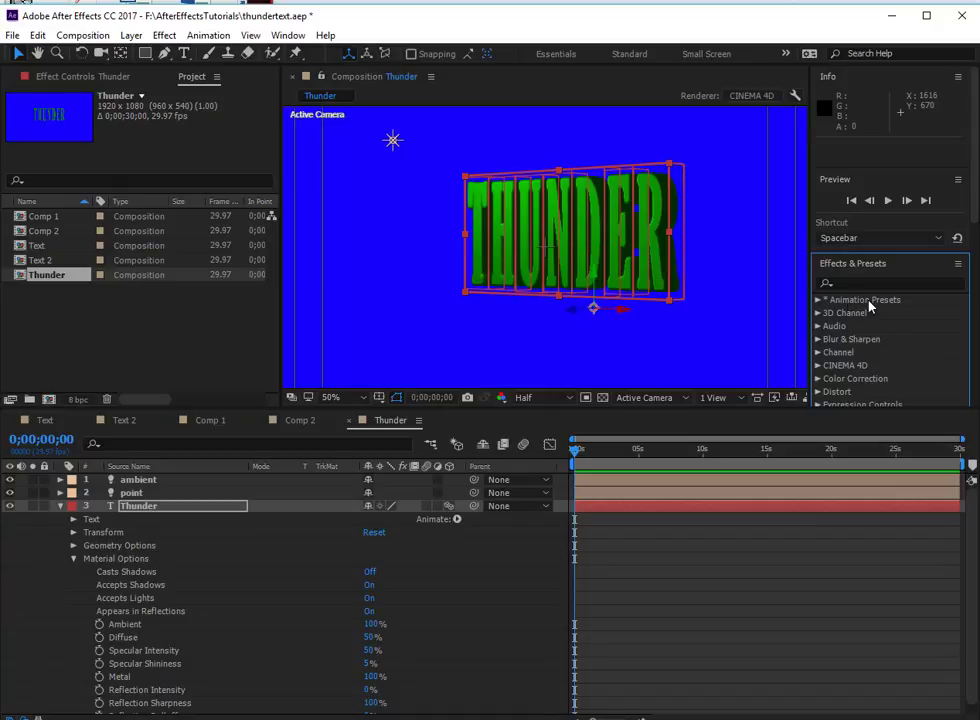
# - Apply the 3D Flip Out Rotate X text animation preset to the Thunder layer and preview the animation
pyautogui.click(818, 300)
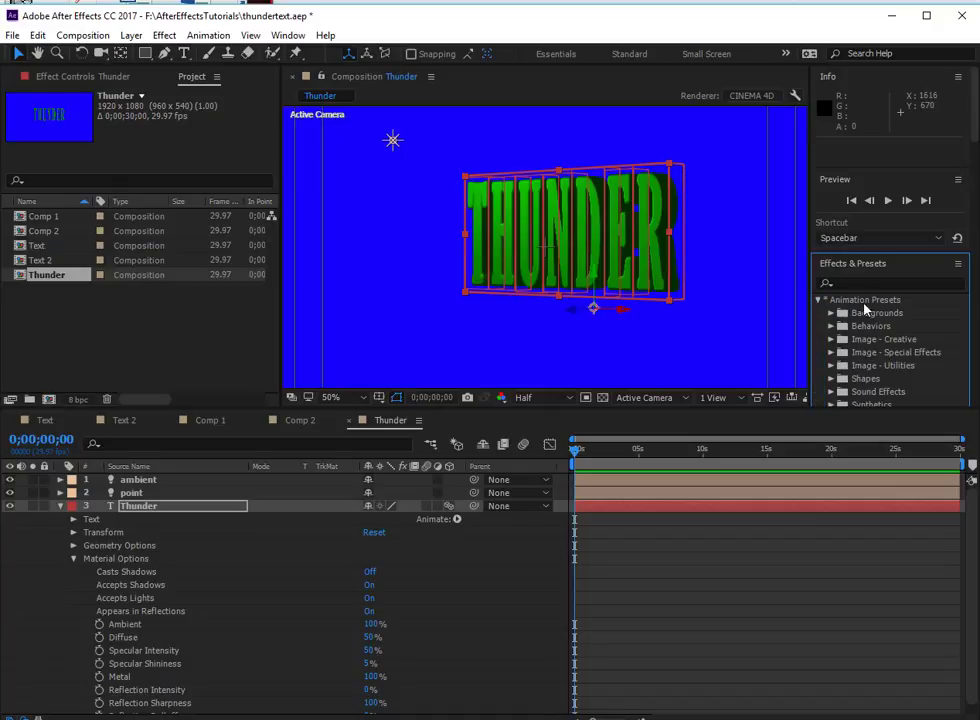
pyautogui.scroll(-6, 884, 350)
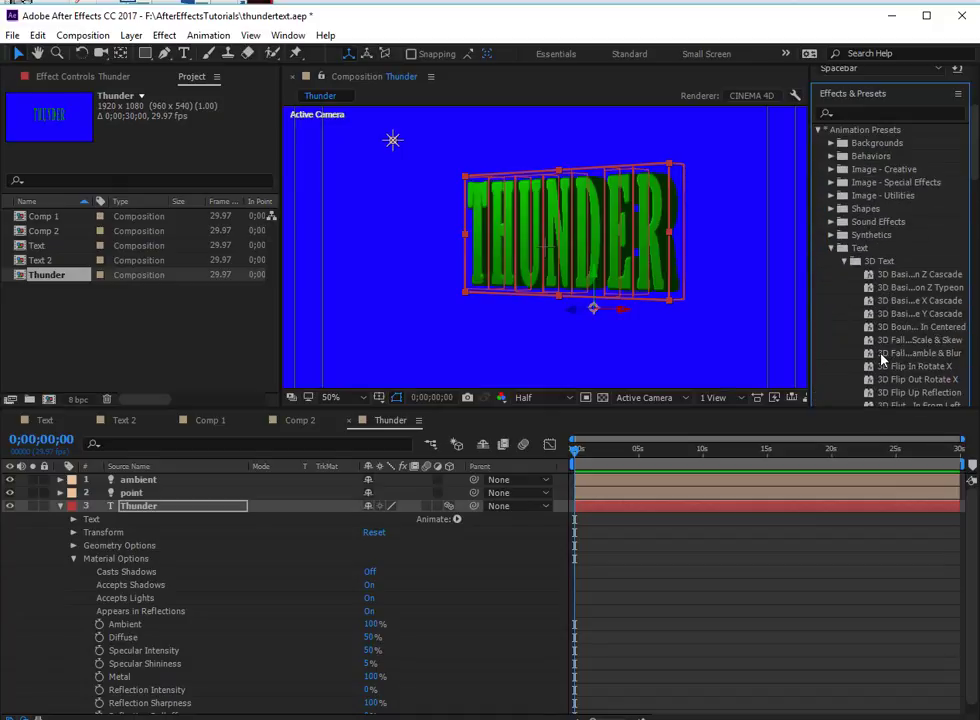
pyautogui.scroll(-1, 875, 250)
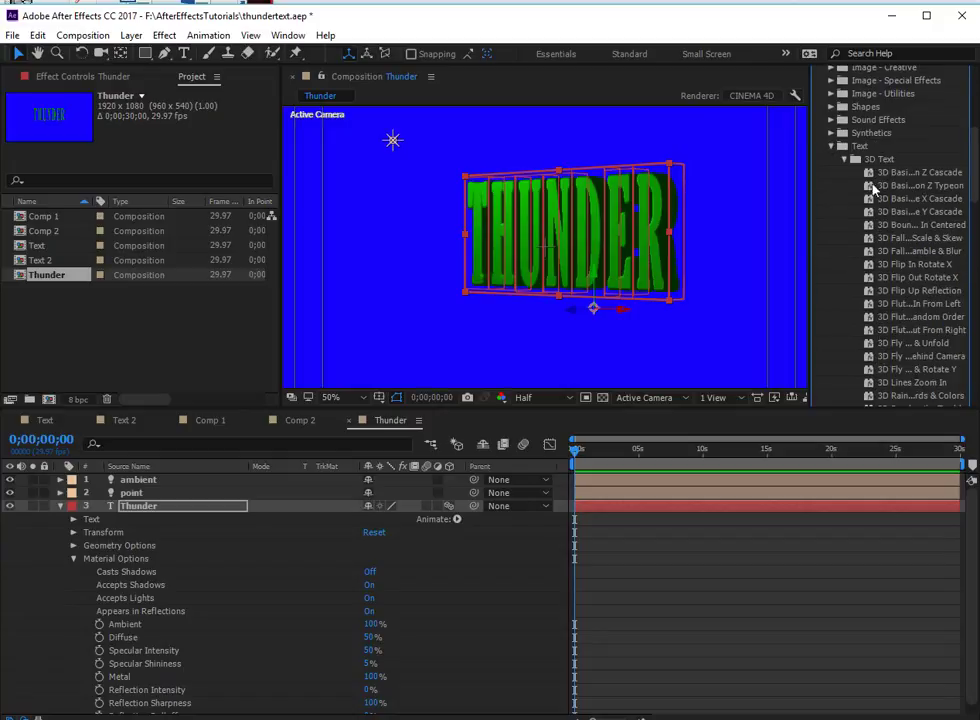
pyautogui.scroll(-2, 914, 316)
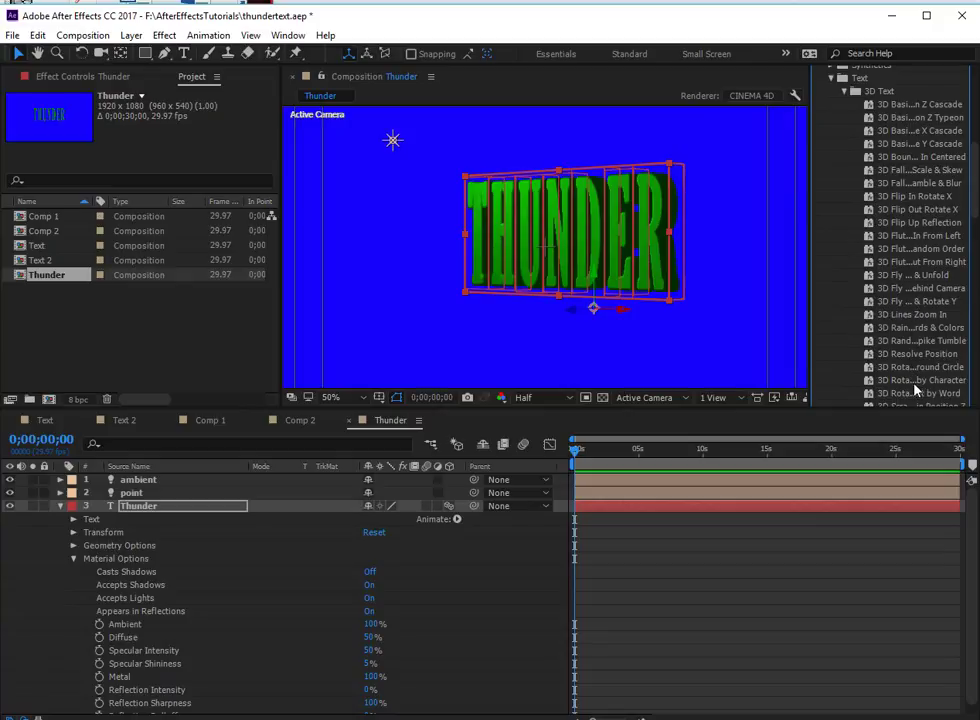
pyautogui.scroll(-1, 914, 390)
pyautogui.scroll(-1, 887, 352)
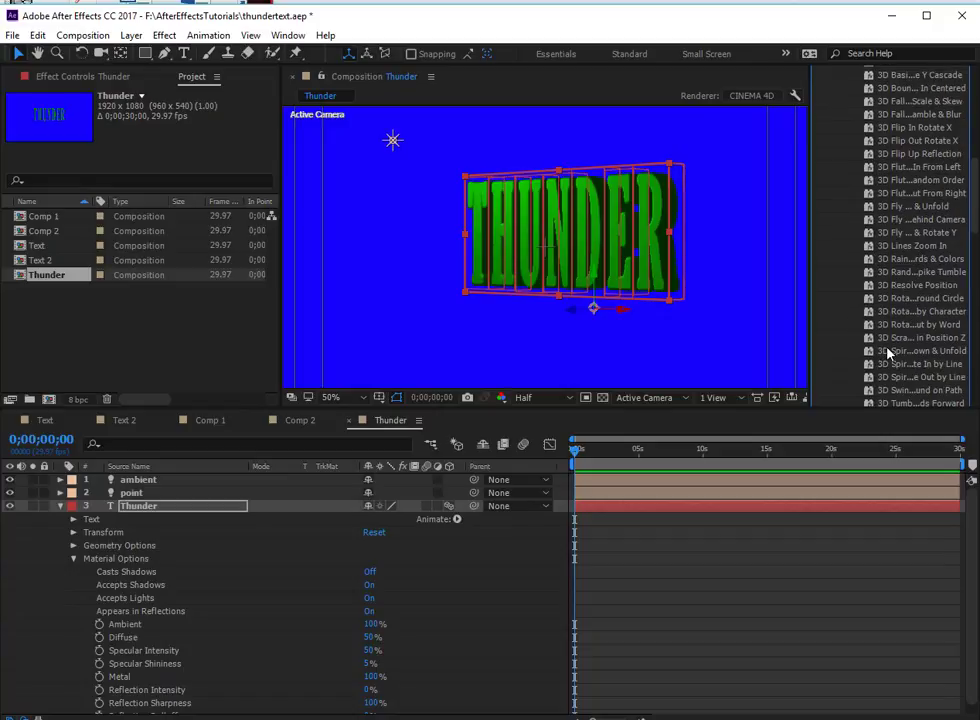
pyautogui.scroll(-1, 889, 358)
pyautogui.scroll(1, 895, 373)
pyautogui.scroll(1, 895, 373)
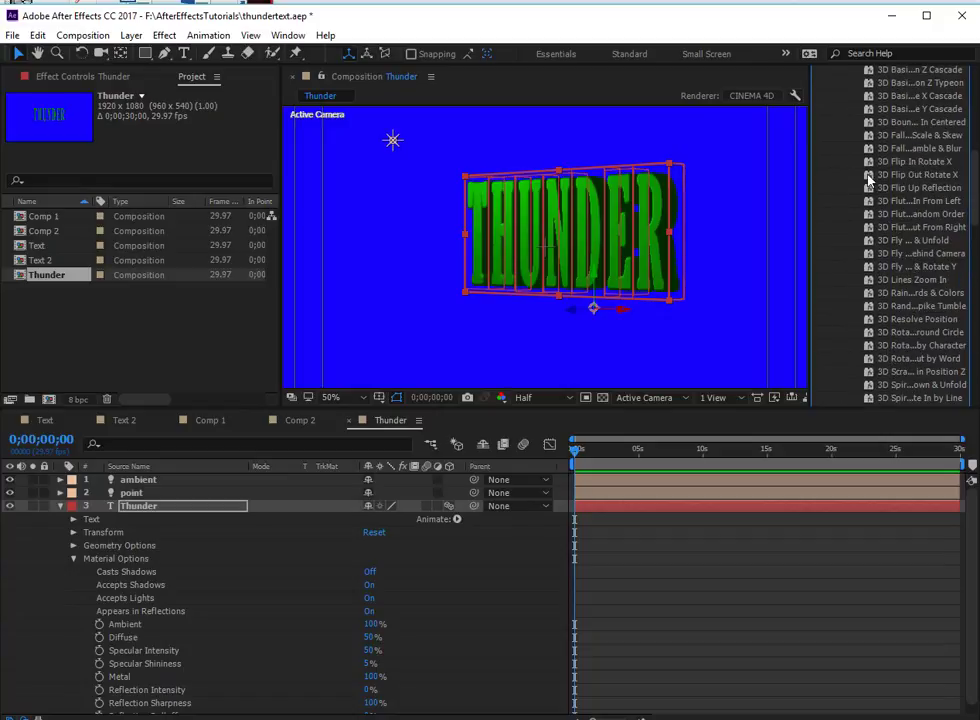
pyautogui.moveTo(869, 178); pyautogui.dragTo(160, 512)
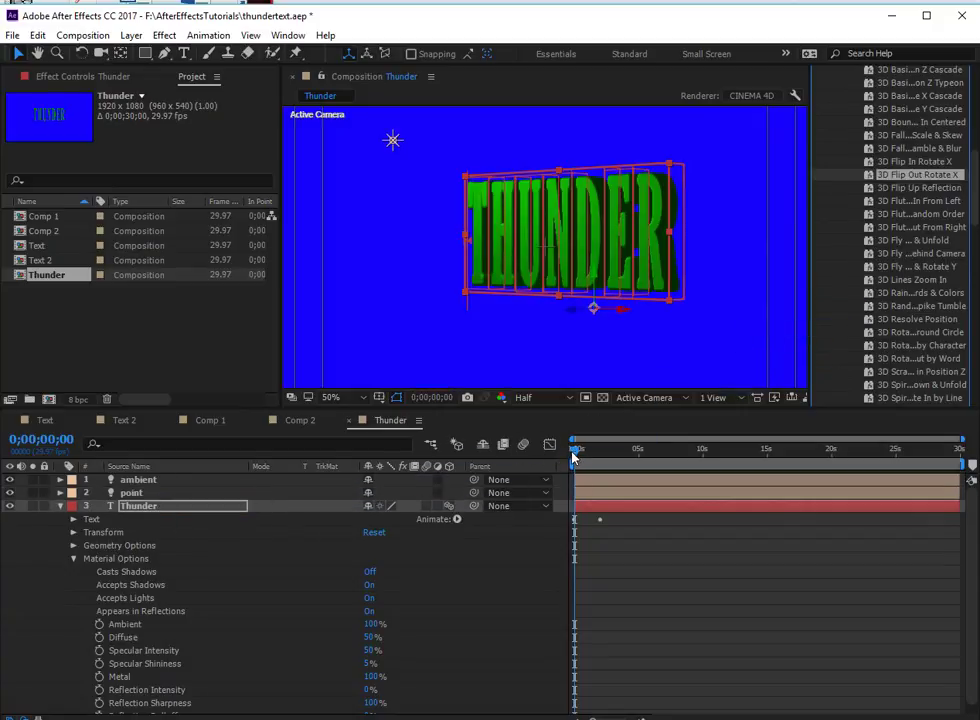
pyautogui.press('space')
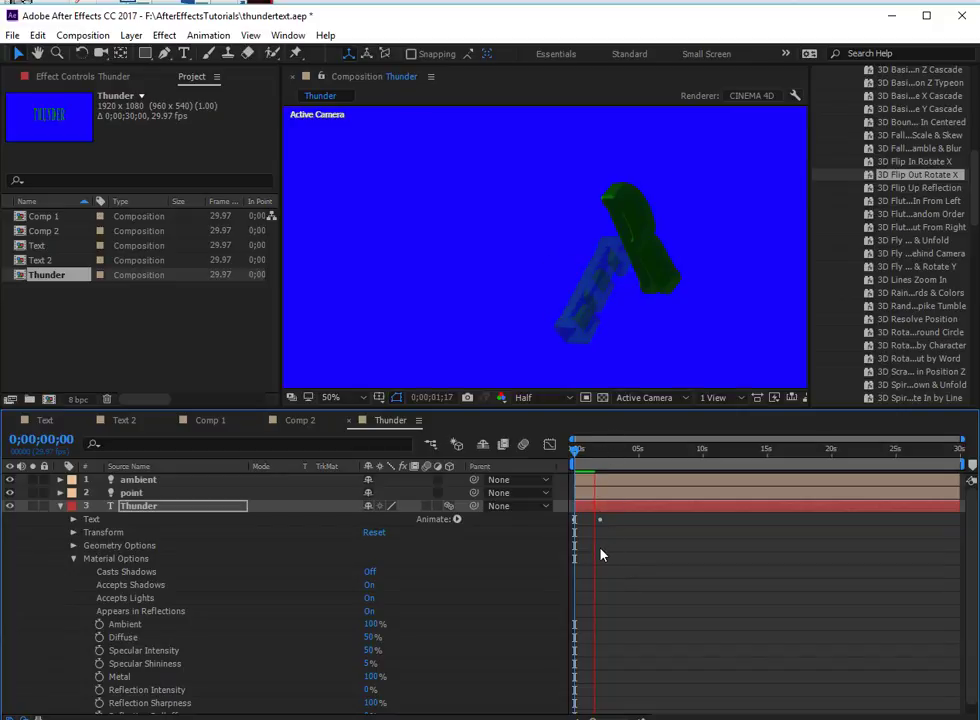
pyautogui.press('space')
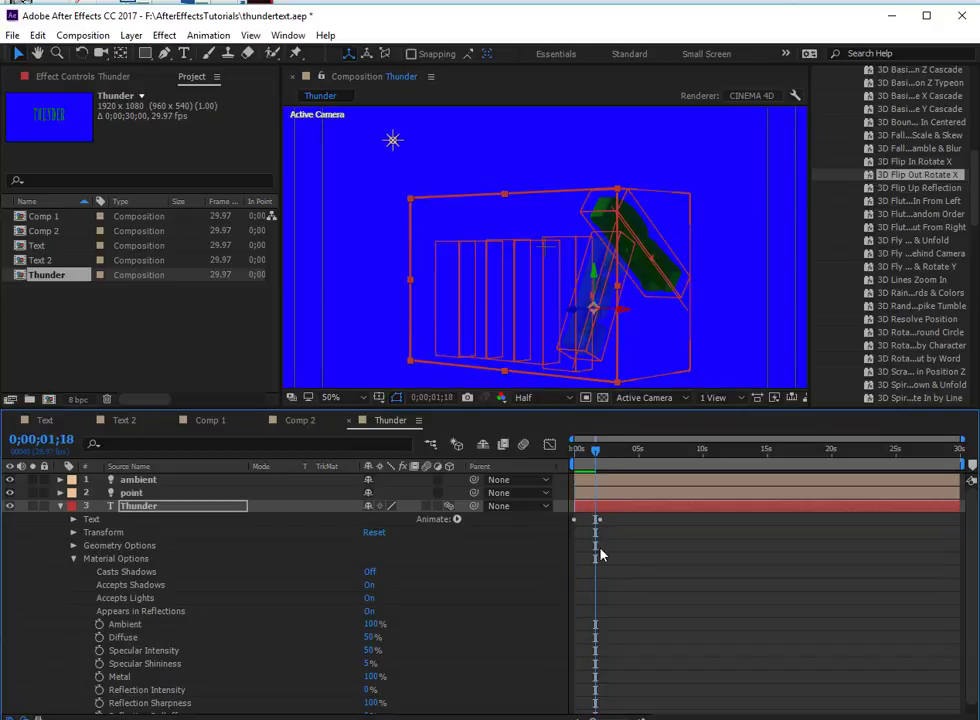
# - Lower the composition's preview resolution to Quarter and play the animation again from the first frame
pyautogui.click(556, 401)
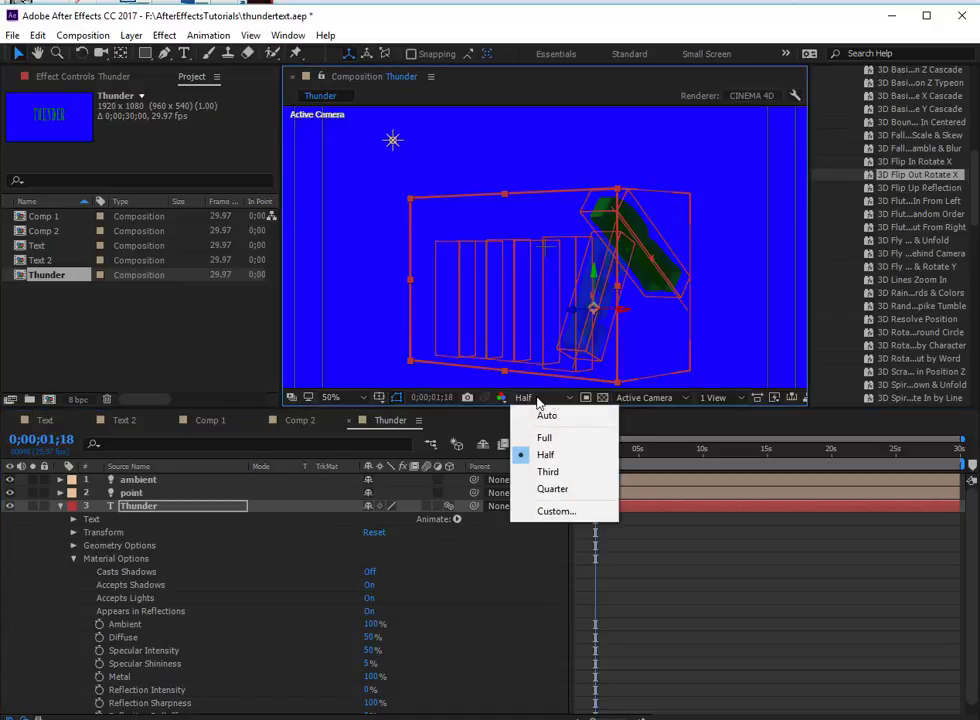
pyautogui.click(549, 400)
pyautogui.click(549, 400)
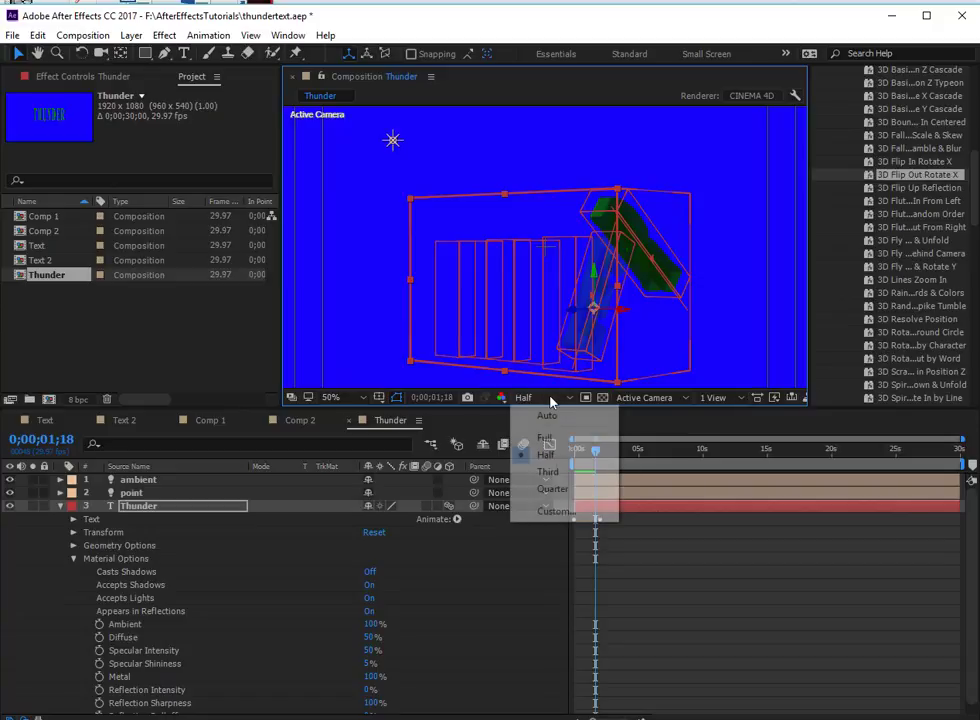
pyautogui.click(553, 488)
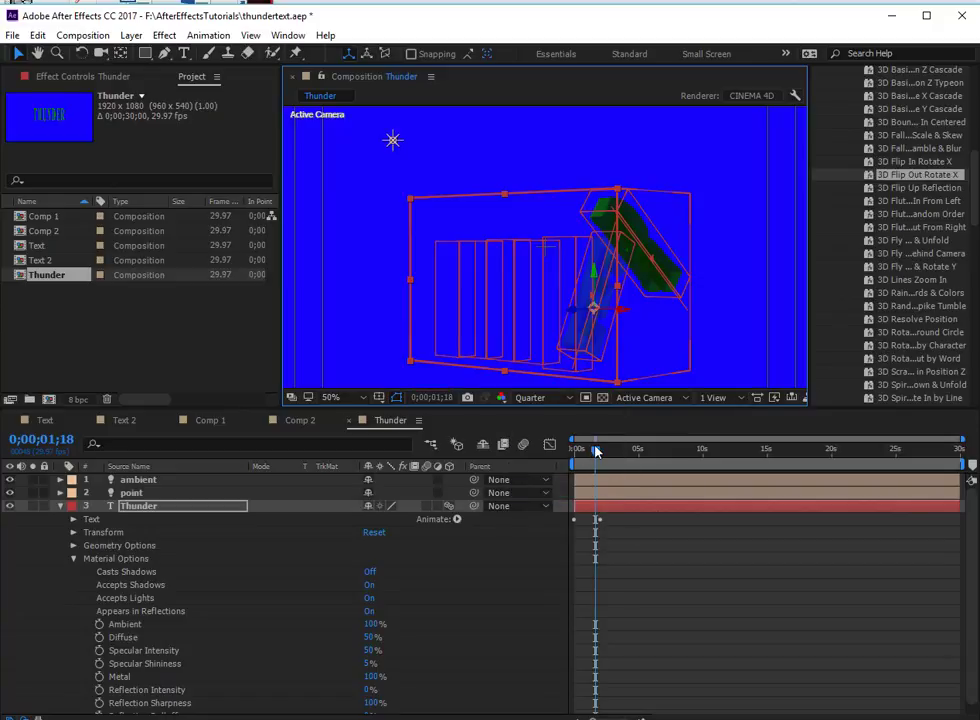
pyautogui.moveTo(592, 449); pyautogui.dragTo(572, 455)
pyautogui.press('space')
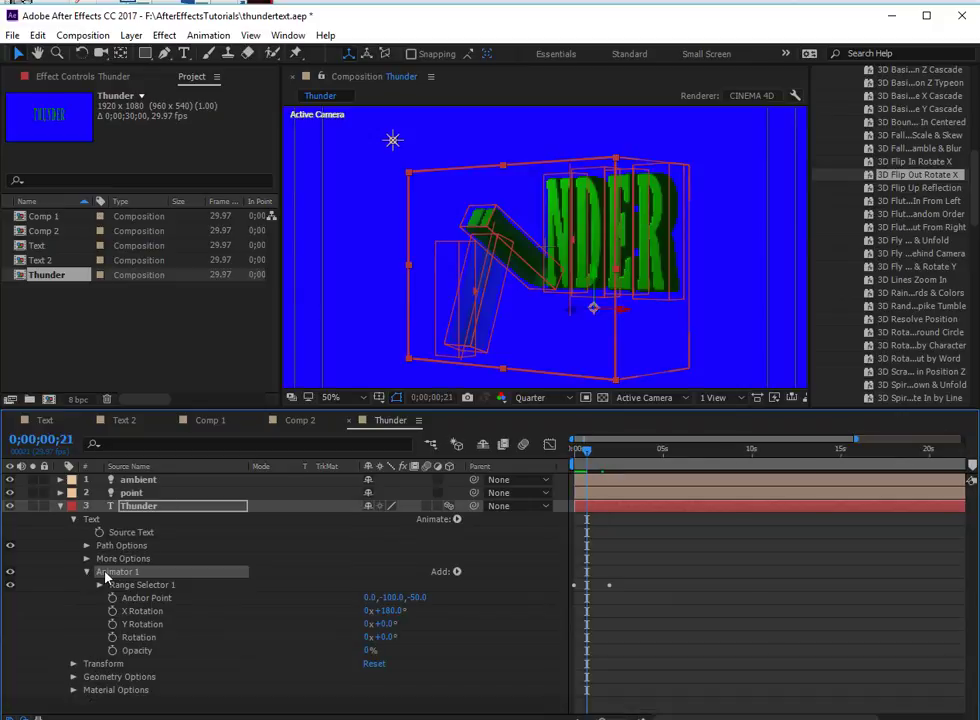
# - Delete Animator 1 from the Thunder text and apply the 3D Rotate in by Character preset instead
pyautogui.press('Delete')
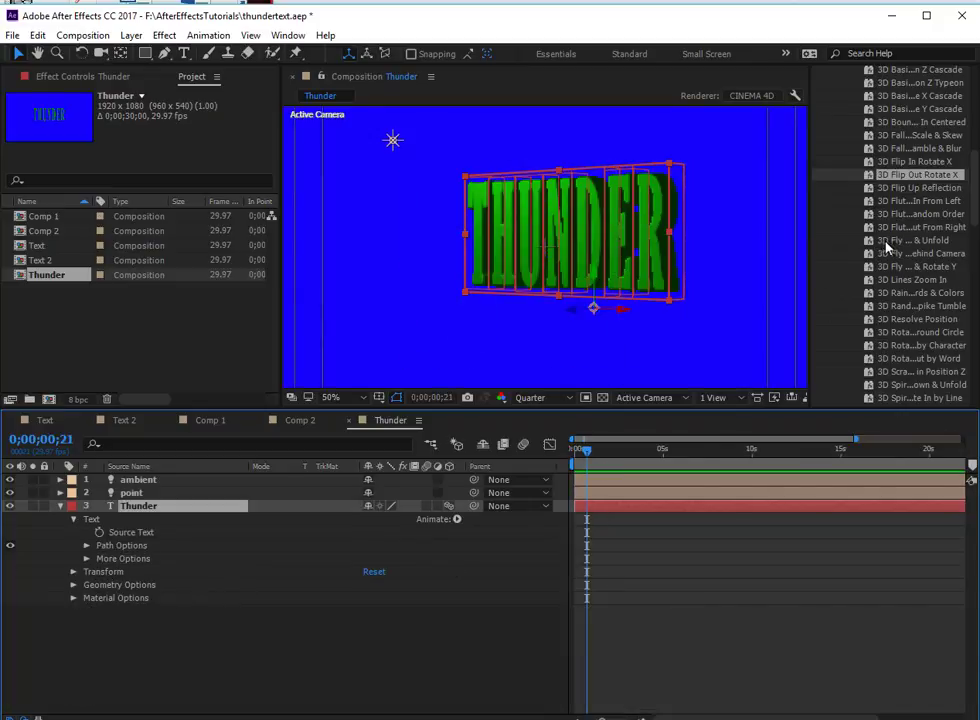
pyautogui.scroll(2, 889, 121)
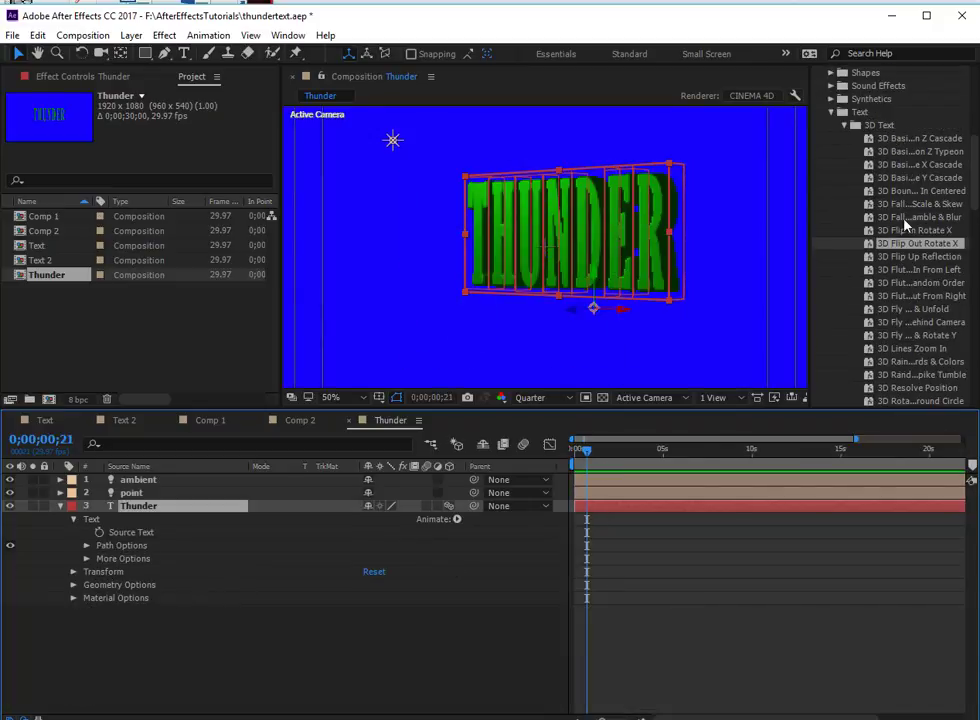
pyautogui.scroll(-2, 905, 226)
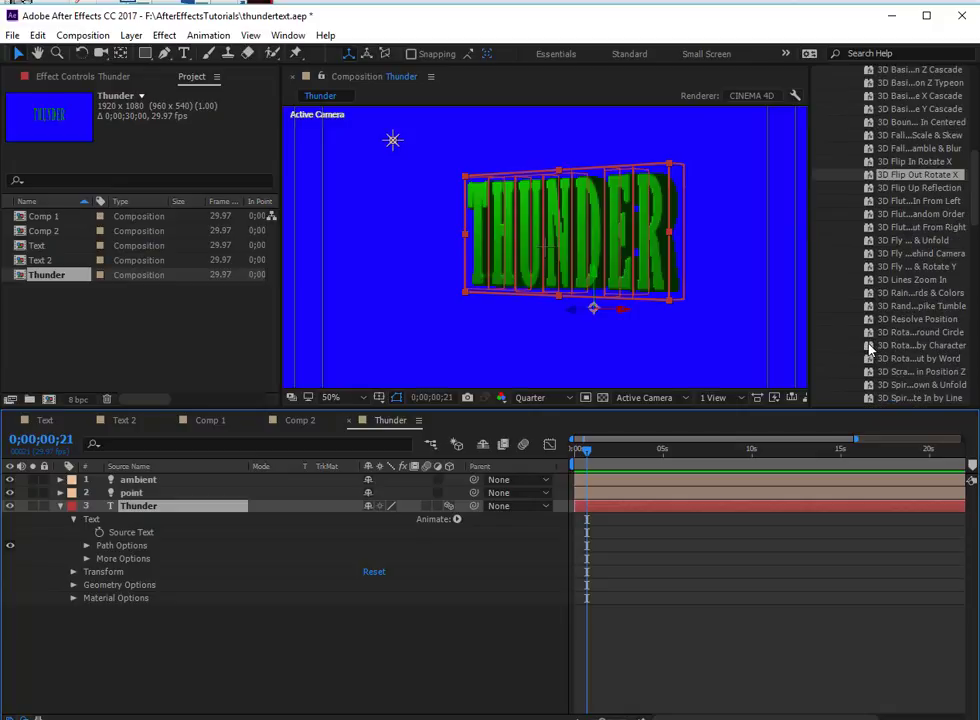
pyautogui.click(868, 345)
pyautogui.moveTo(868, 345); pyautogui.dragTo(236, 507)
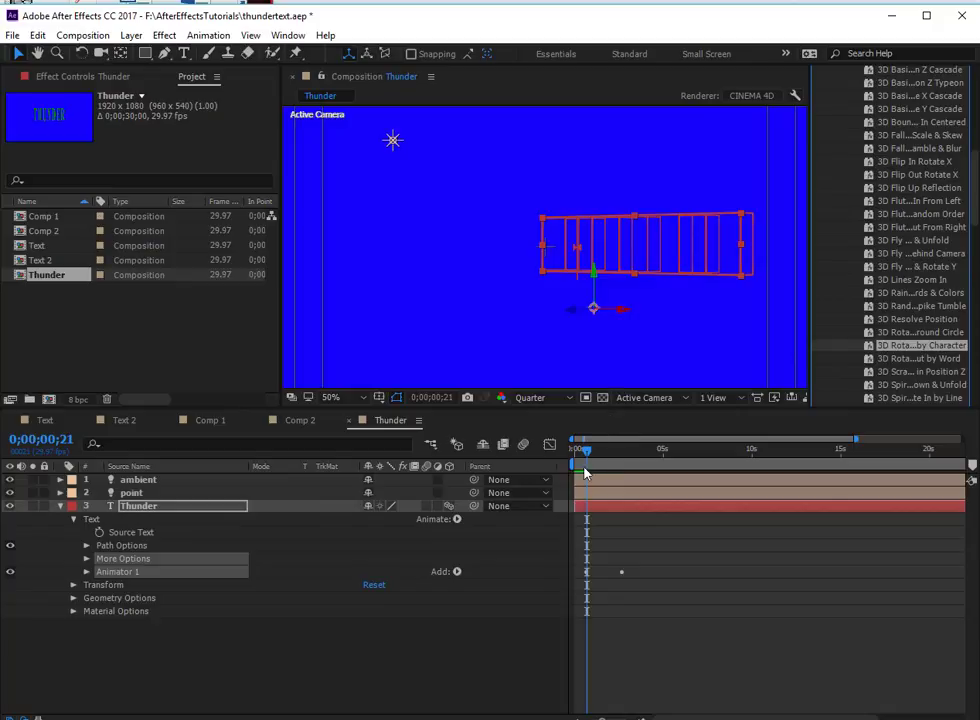
# - Preview the by-character rotation of the Thunder text from the first frame, and return to 0;00;00;00
pyautogui.moveTo(586, 455); pyautogui.dragTo(575, 453)
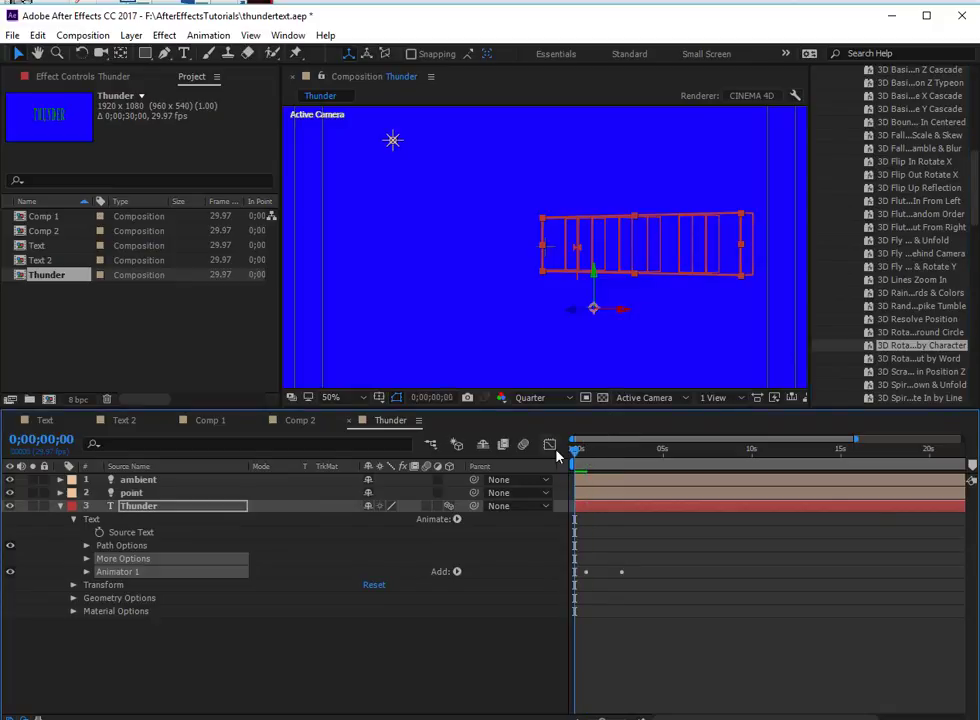
pyautogui.press('space')
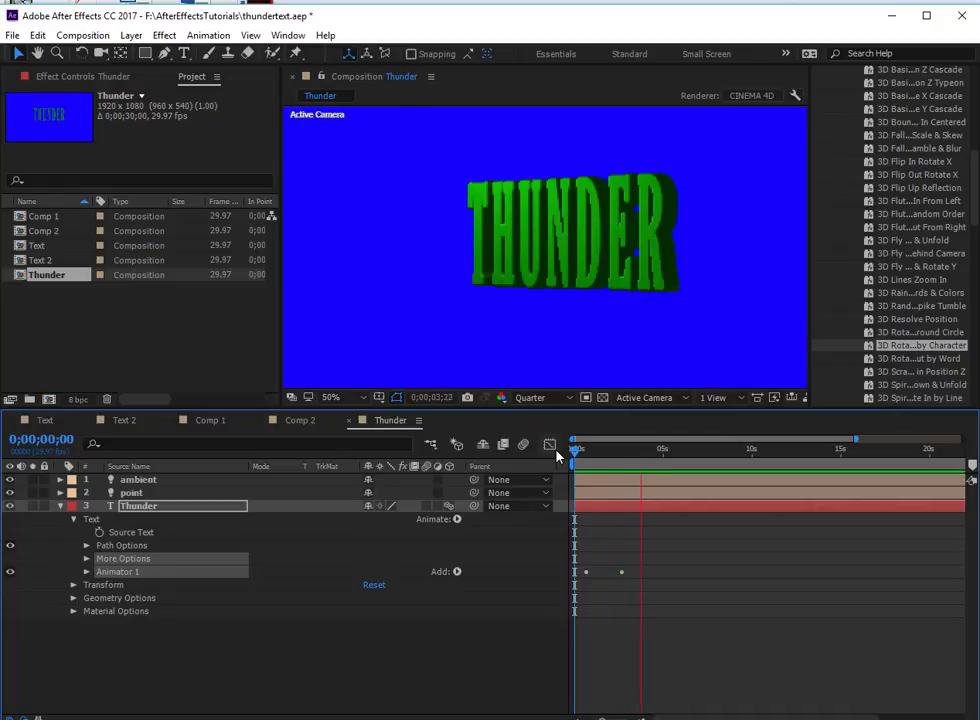
pyautogui.press('space')
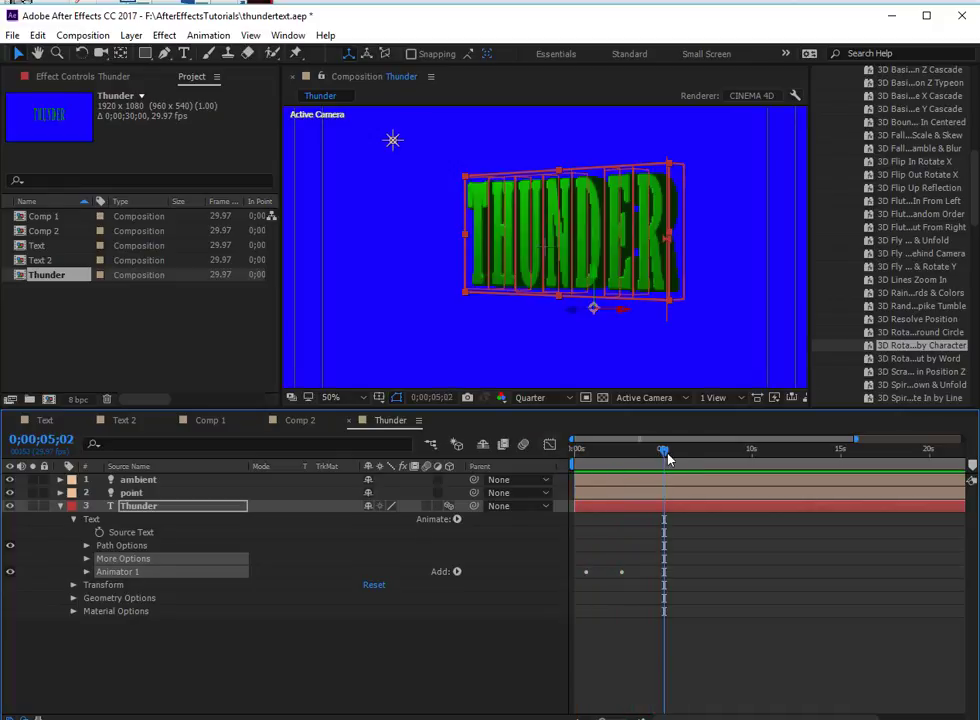
pyautogui.press('Home')
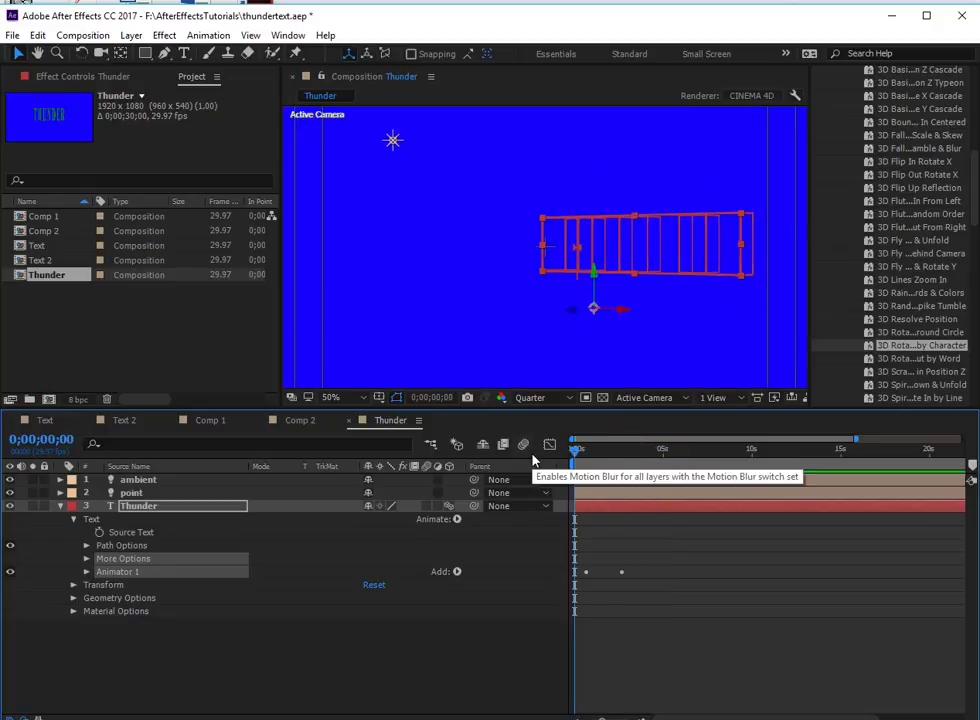